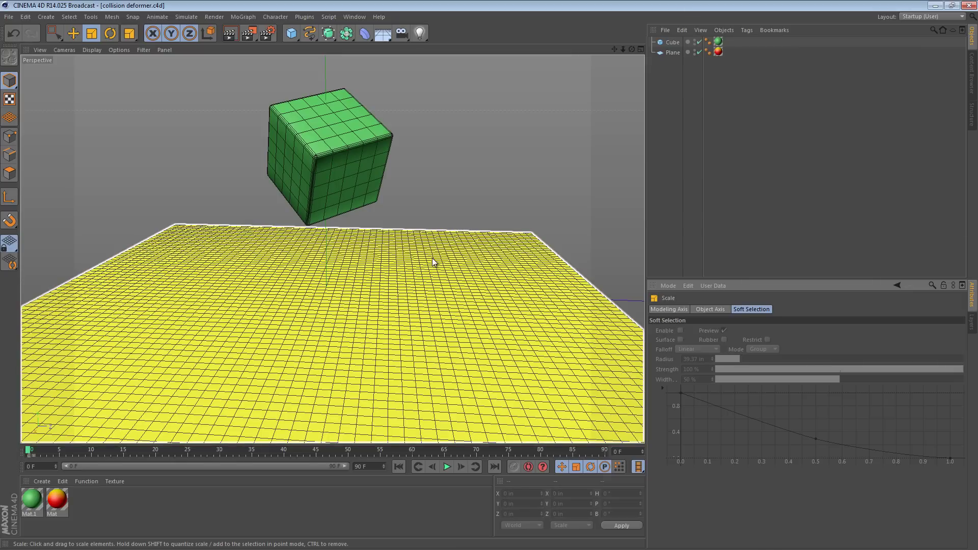
Step: Orbit the view slightly around the green cube and yellow plane
mouse_move(374, 196)
left_mouse_down("alt")
mouse_move(349, 183)
mouse_move(363, 292)
mouse_move(363, 175)
left_mouse_up("alt")
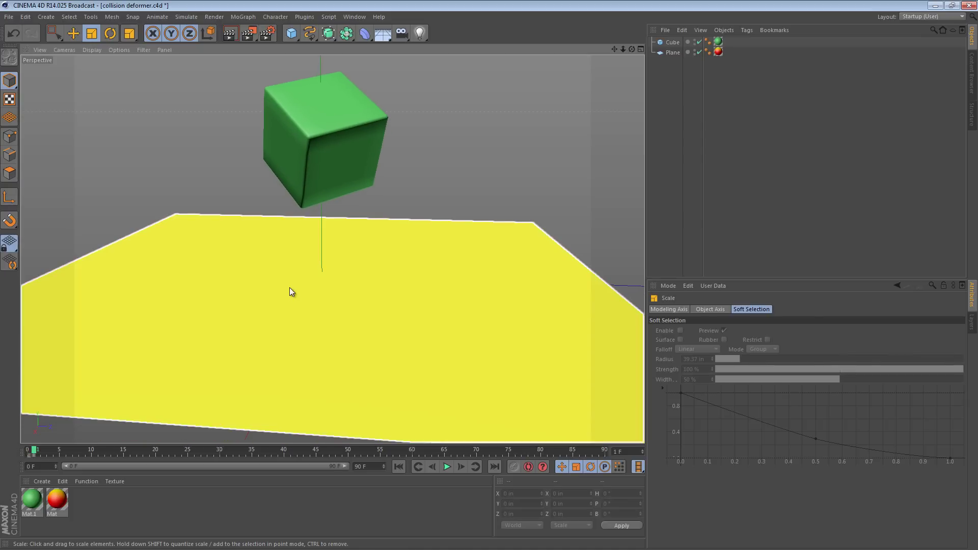
Step: Add a Collision deformer from the deformer palette and select it in the Object Manager
left_click(362, 34)
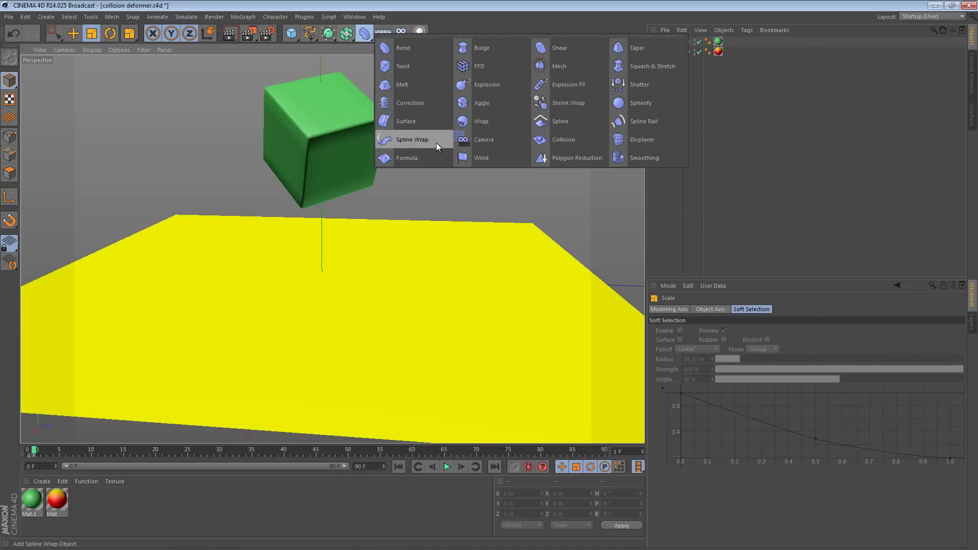
left_click(568, 141)
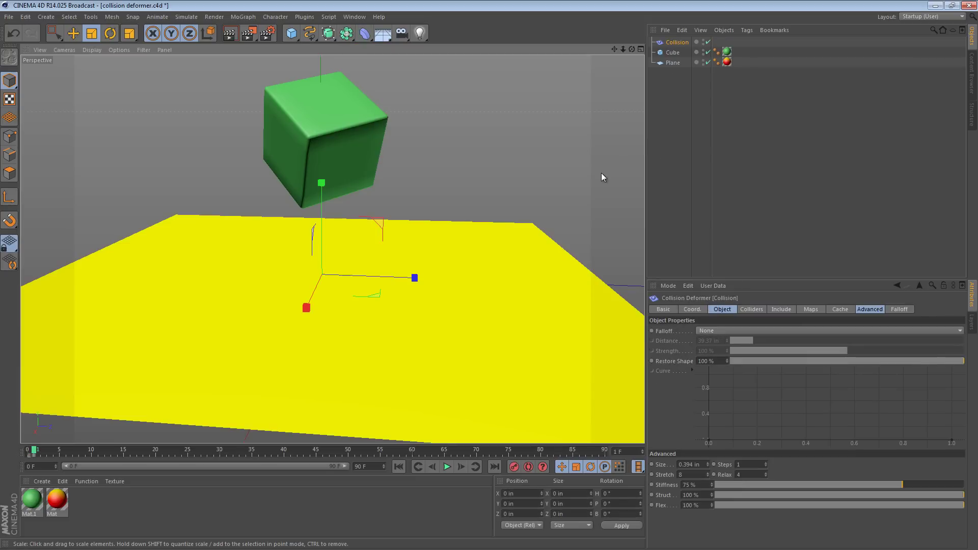
left_click(678, 139)
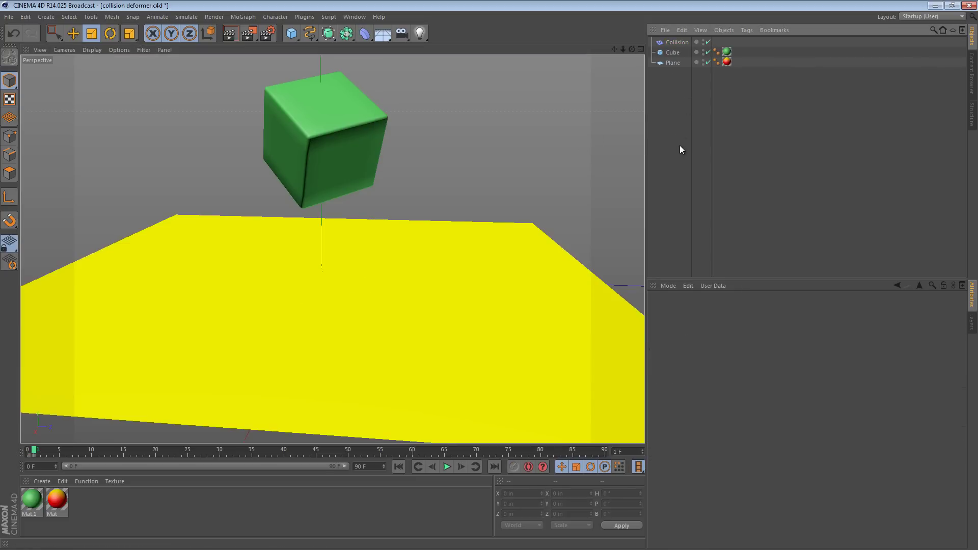
left_click(671, 41)
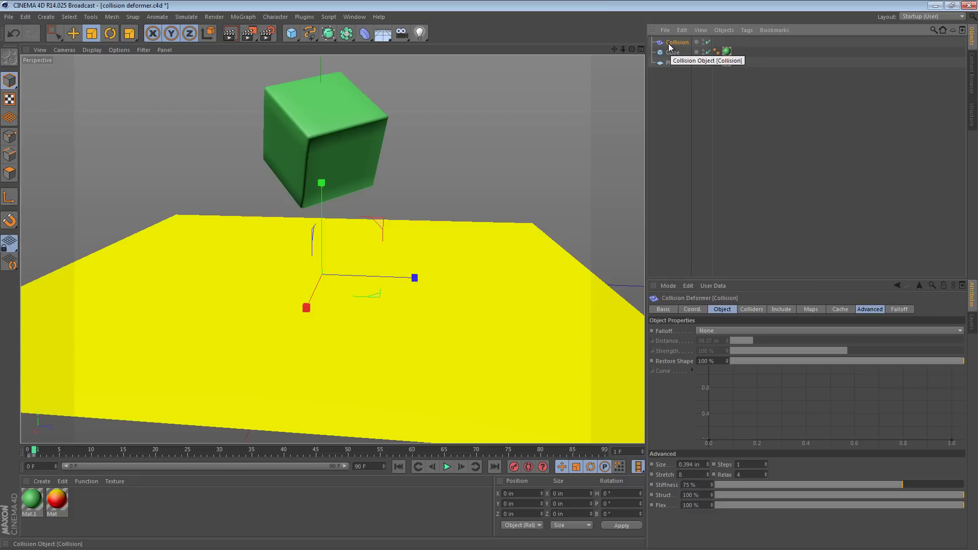
Step: Parent Collision under Plane, reselect it, and play the cube falling through the plane
mouse_move(669, 47)
left_mouse_down()
mouse_move(697, 112)
mouse_move(671, 62)
left_mouse_up()
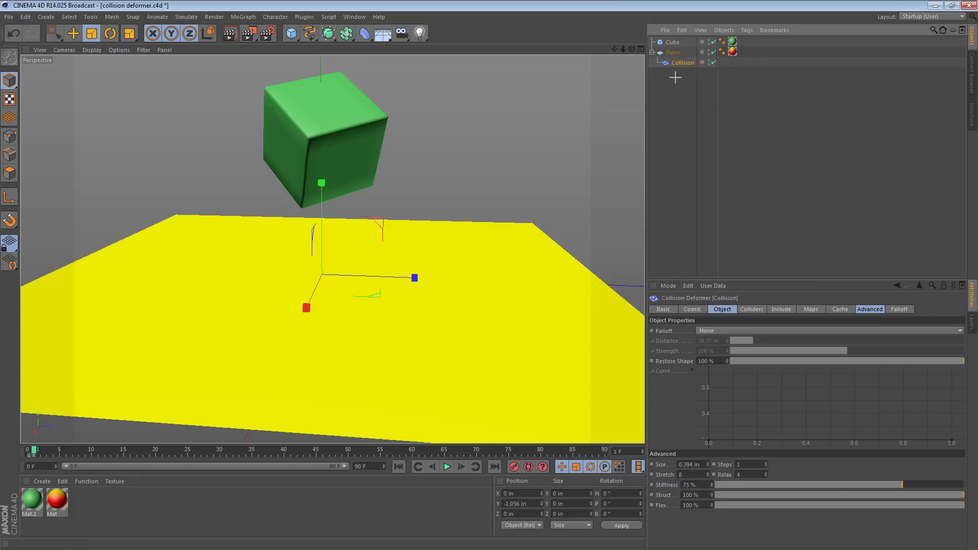
left_click(676, 77)
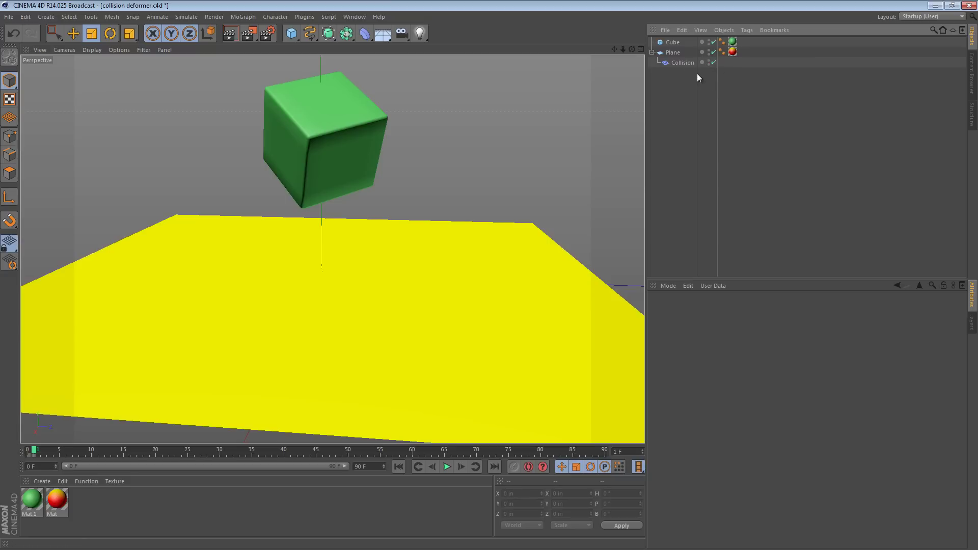
left_click(683, 63)
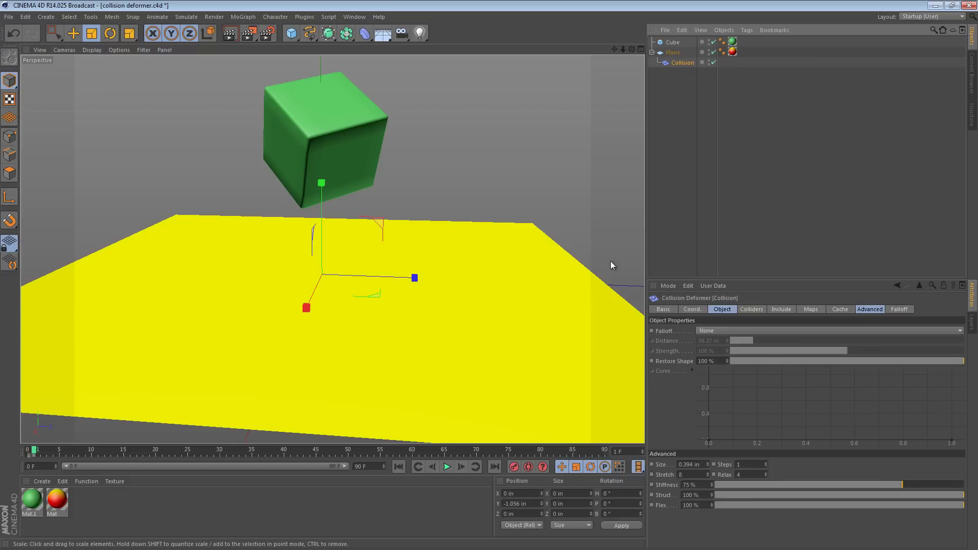
left_click(447, 467)
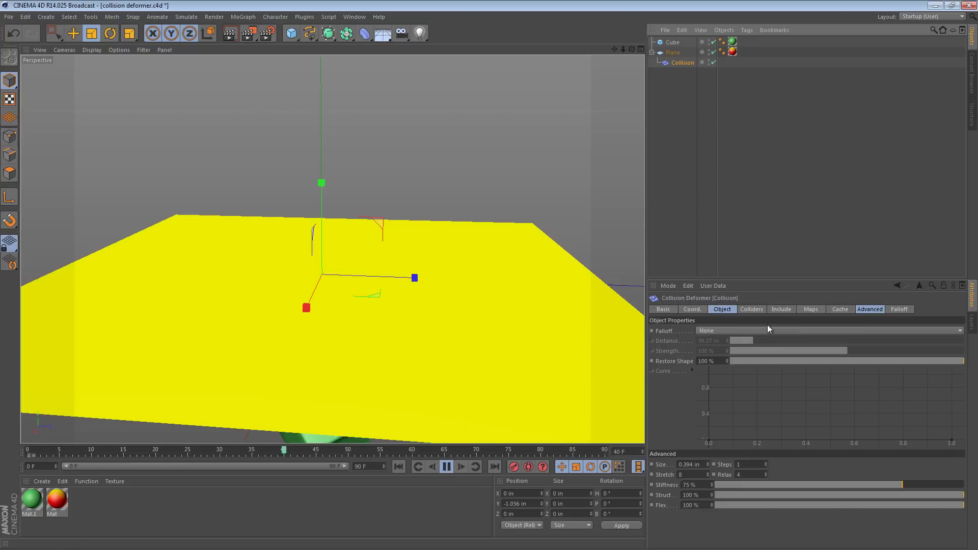
Step: Add Cube to the Objects list on the Collision deformer's Colliders tab
left_click(761, 309)
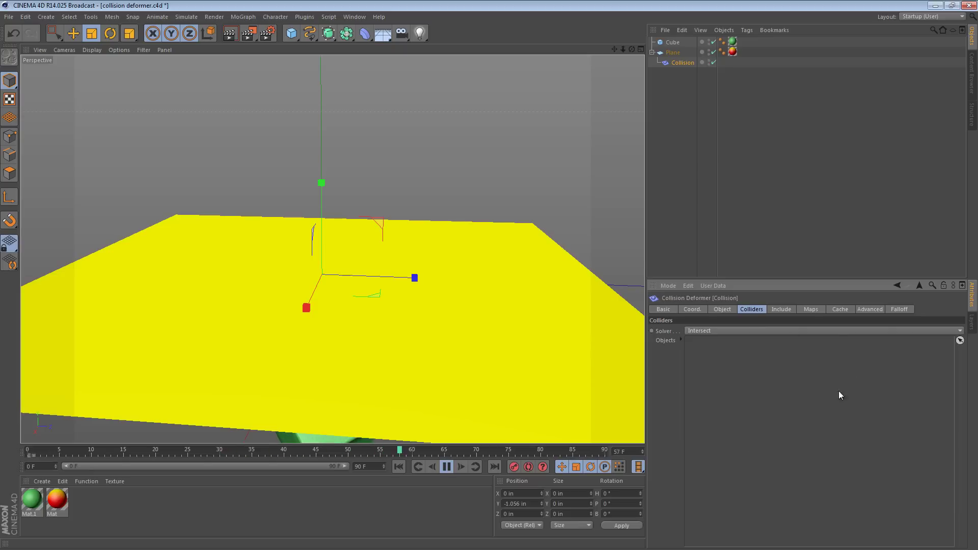
left_click(673, 43)
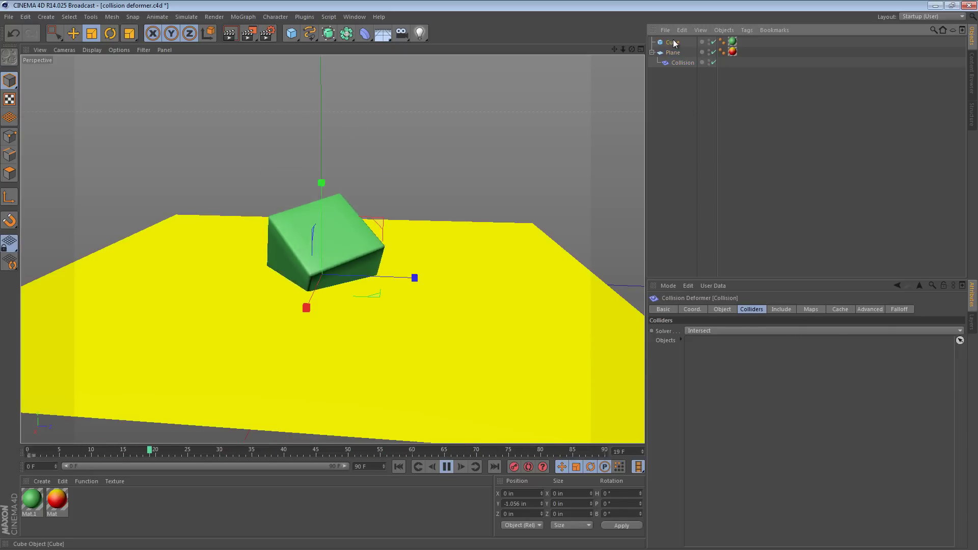
left_click(677, 62)
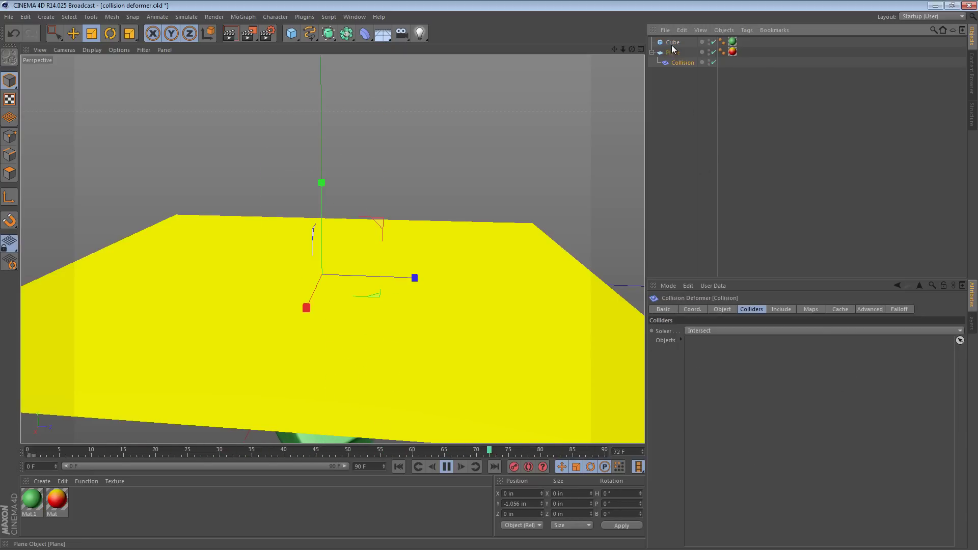
left_click_drag(673, 42, 786, 367)
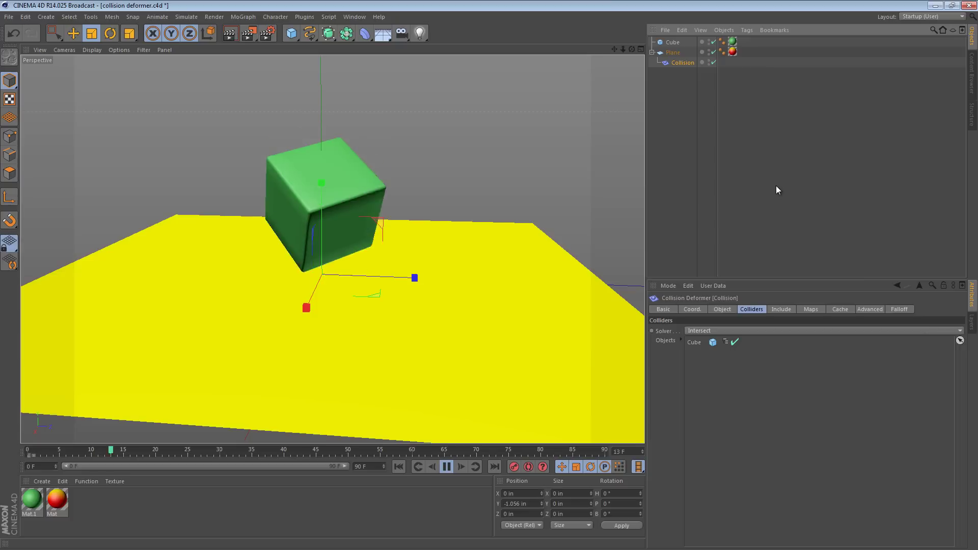
left_click(451, 153)
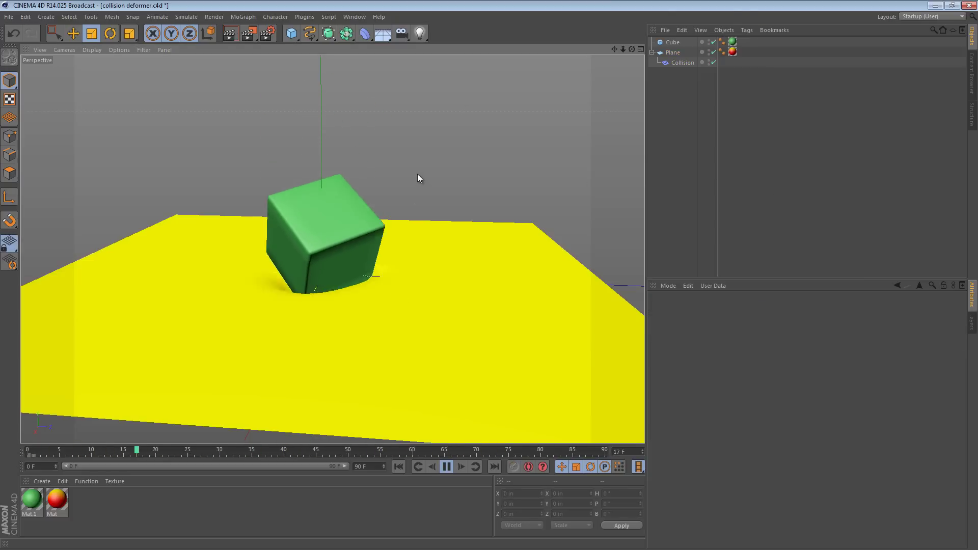
Step: Replay from frame 0, pause at frame 18, and zoom in on the dent
left_click(447, 466)
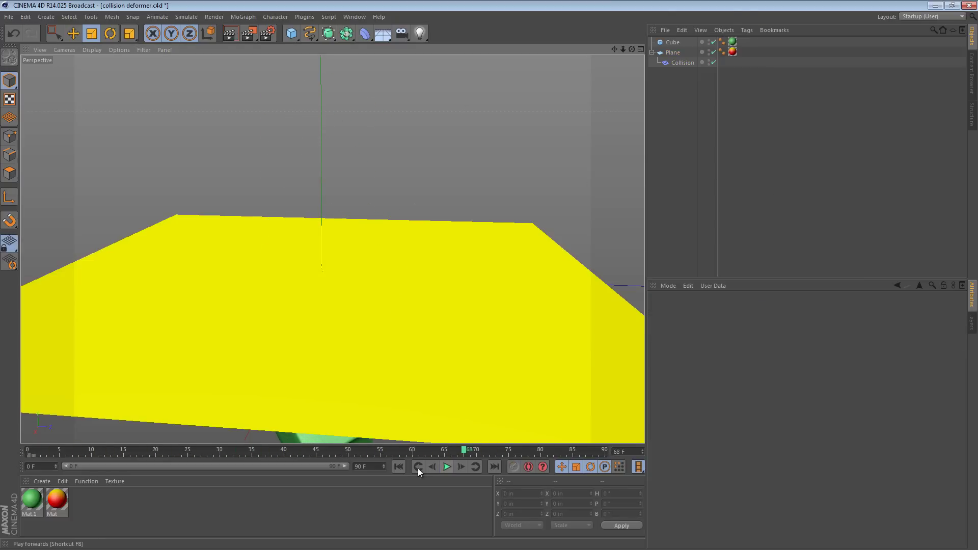
left_click(399, 467)
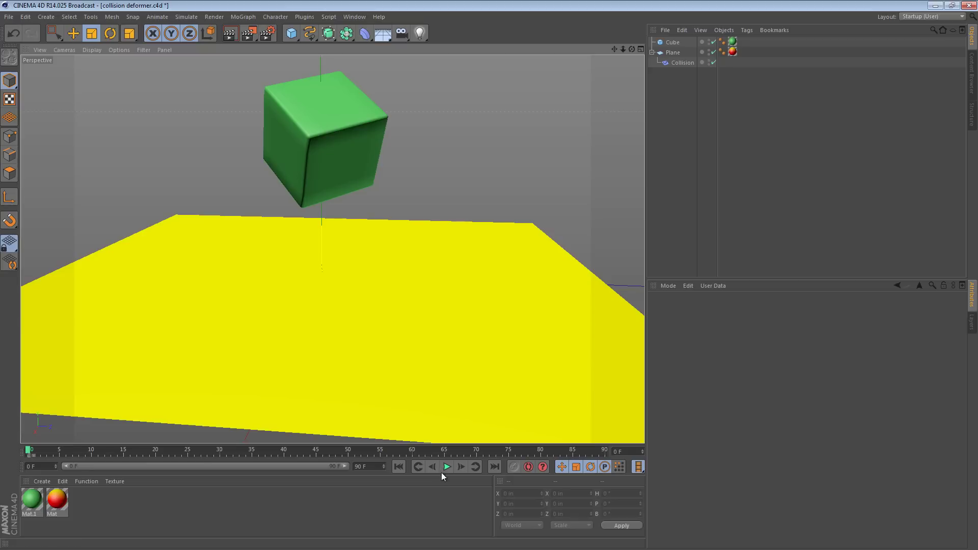
left_click(447, 467)
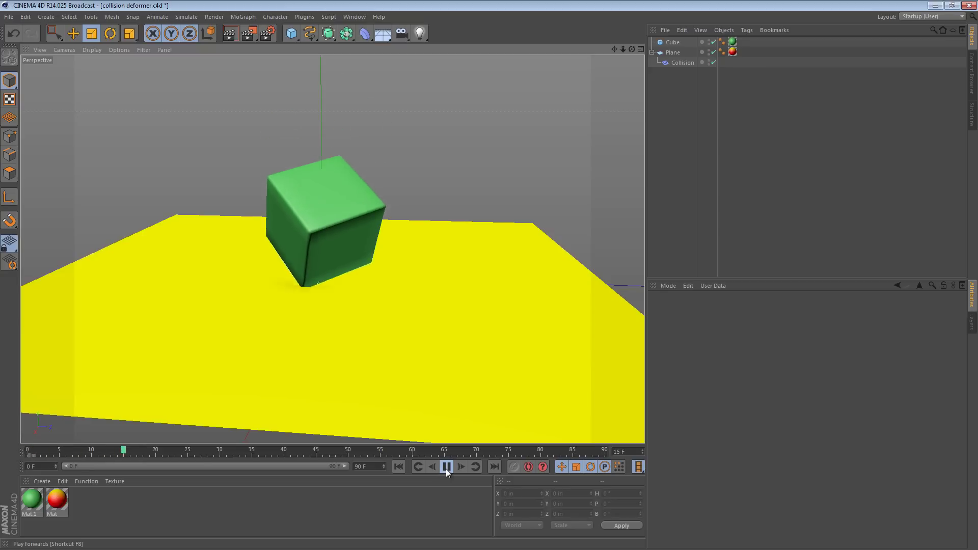
left_click(447, 467)
left_click_drag(313, 320, 410, 393, "alt")
scroll(359, 308, "up", 2)
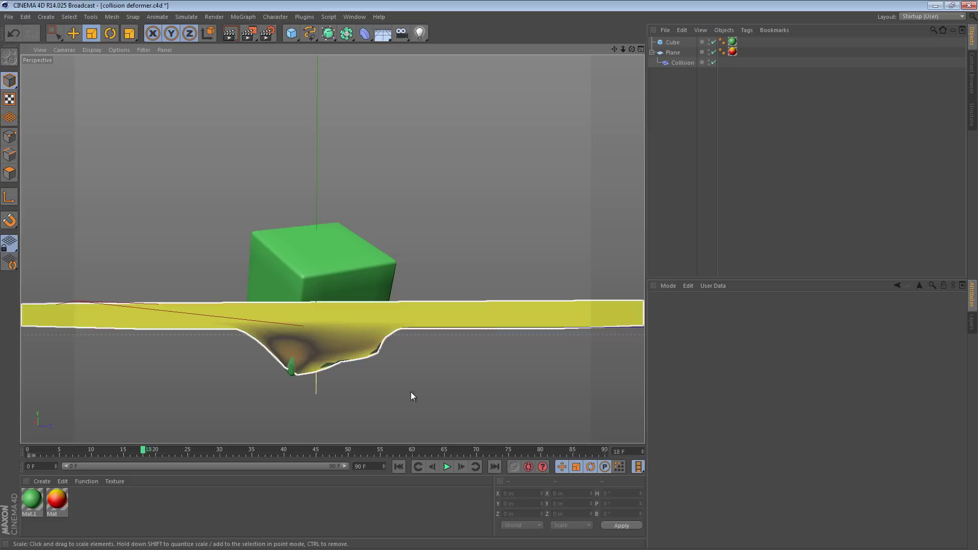
Step: Step from frame 19 to 22 to see the plane bulge around the cube
left_click(461, 467)
left_click(460, 467)
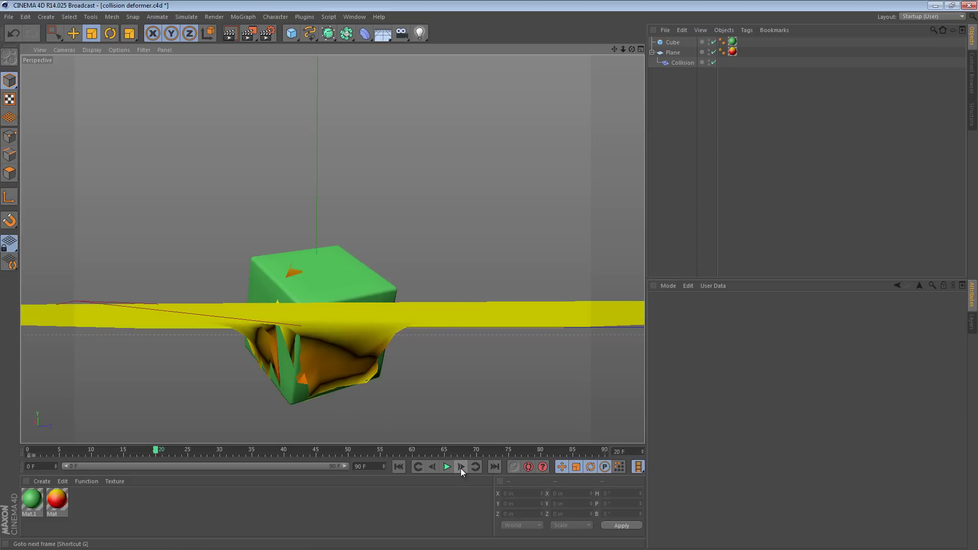
left_click_drag(317, 319, 328, 356, "alt")
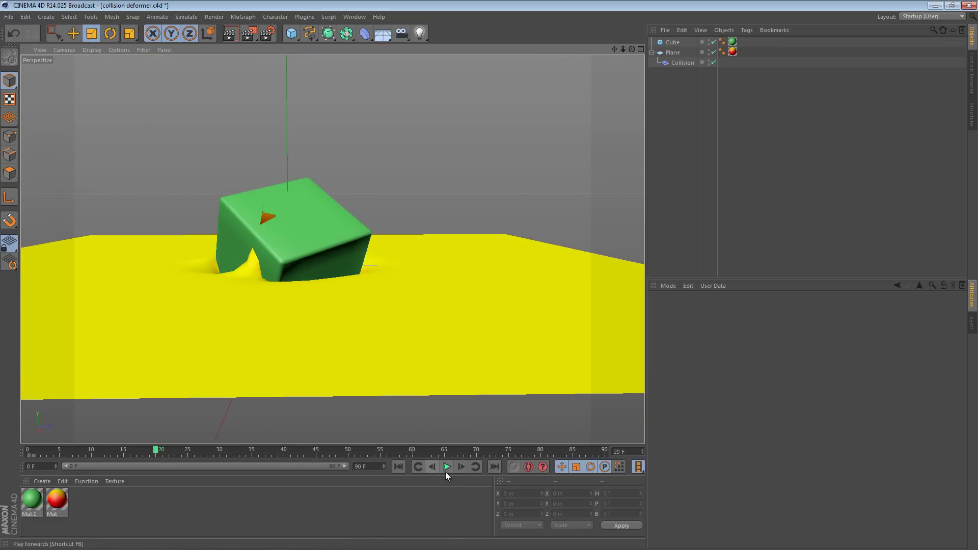
left_click(458, 467)
left_click(458, 467)
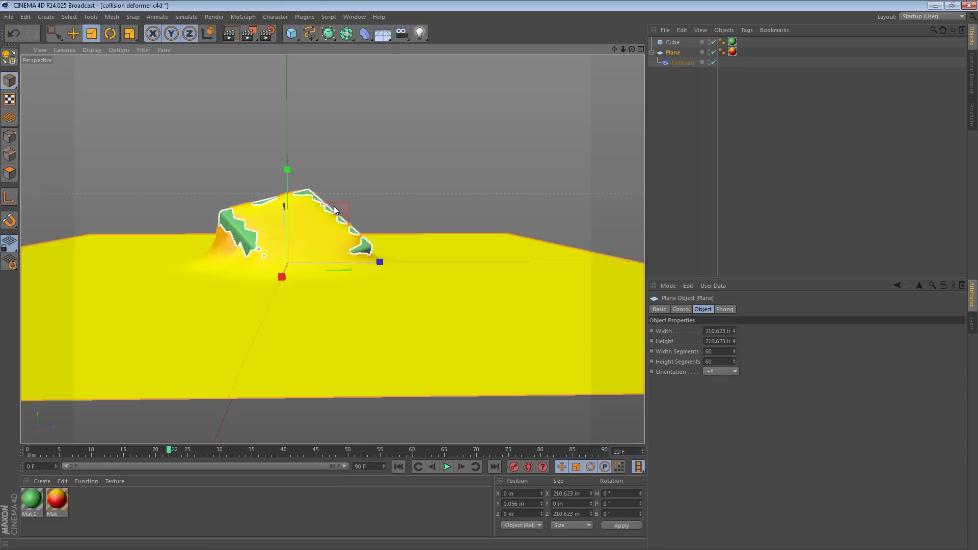
Step: Orbit beneath and back above the plane, then replay the fall from frame 0
left_click_drag(224, 214, 405, 176, "alt")
left_click_drag(326, 249, 353, 262, "alt")
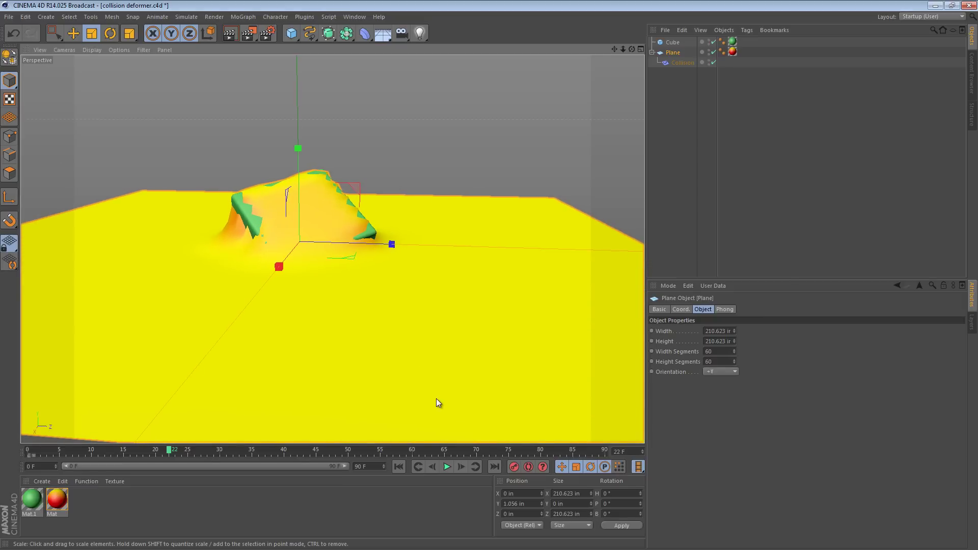
left_click(398, 467)
left_click(447, 467)
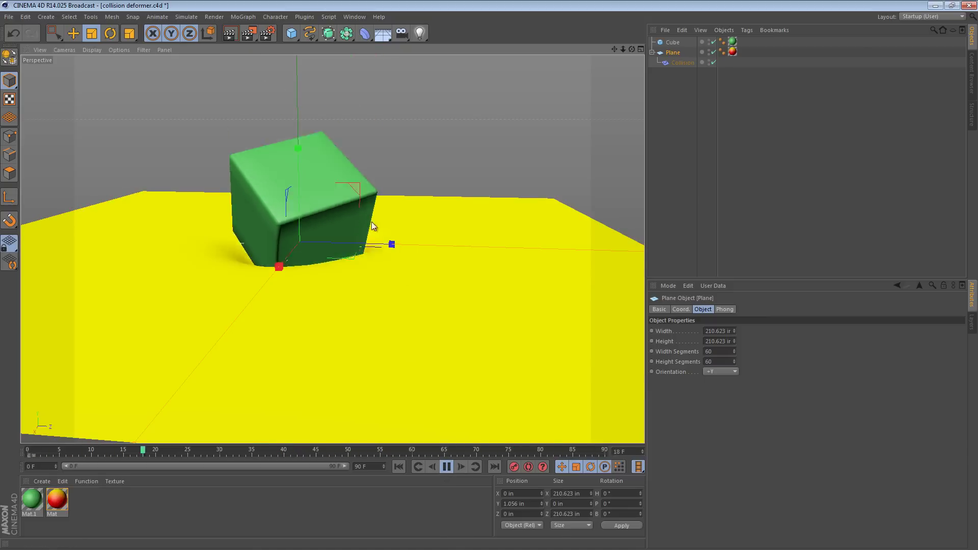
left_click(682, 62)
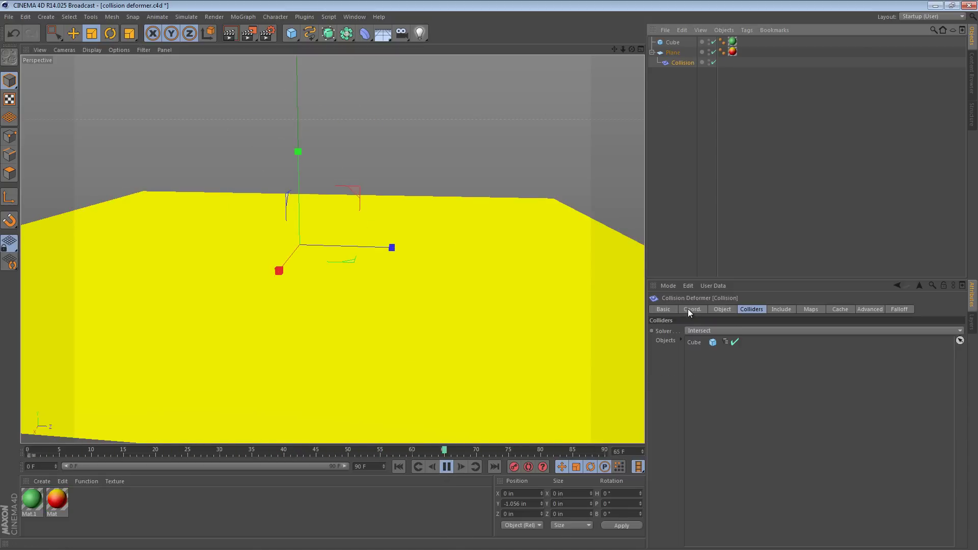
Step: Lower the Collision deformer's Stiffness to 37% in its Advanced settings
left_click(868, 308)
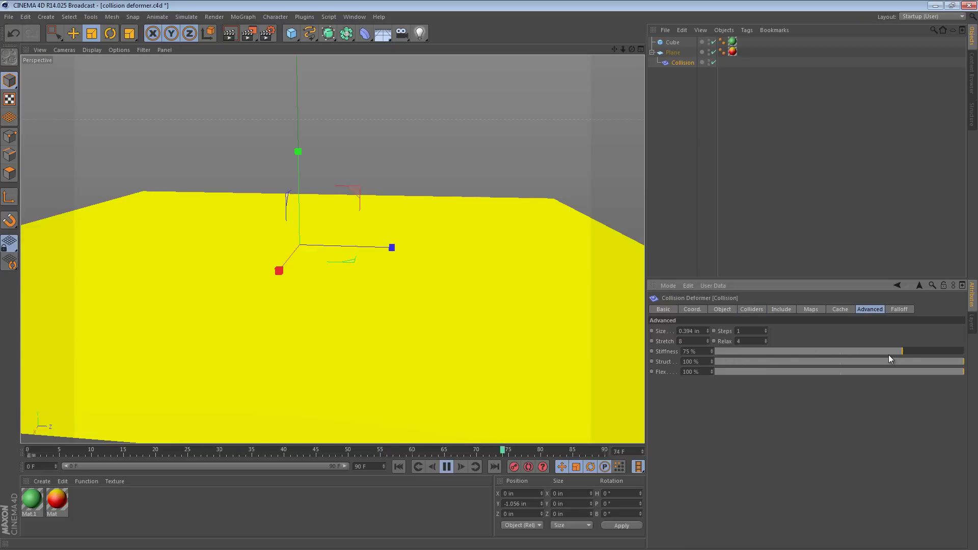
left_click_drag(892, 353, 849, 353)
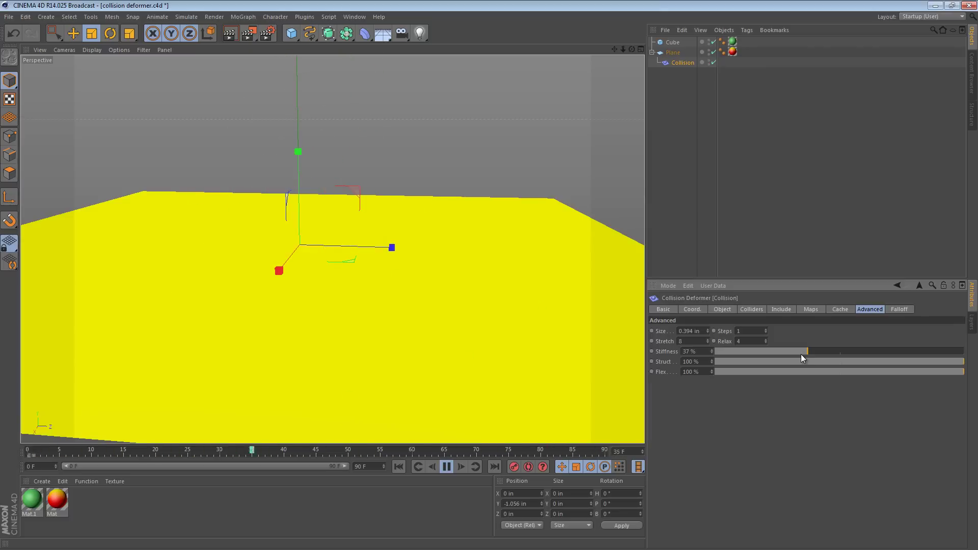
left_click(763, 310)
left_click(723, 309)
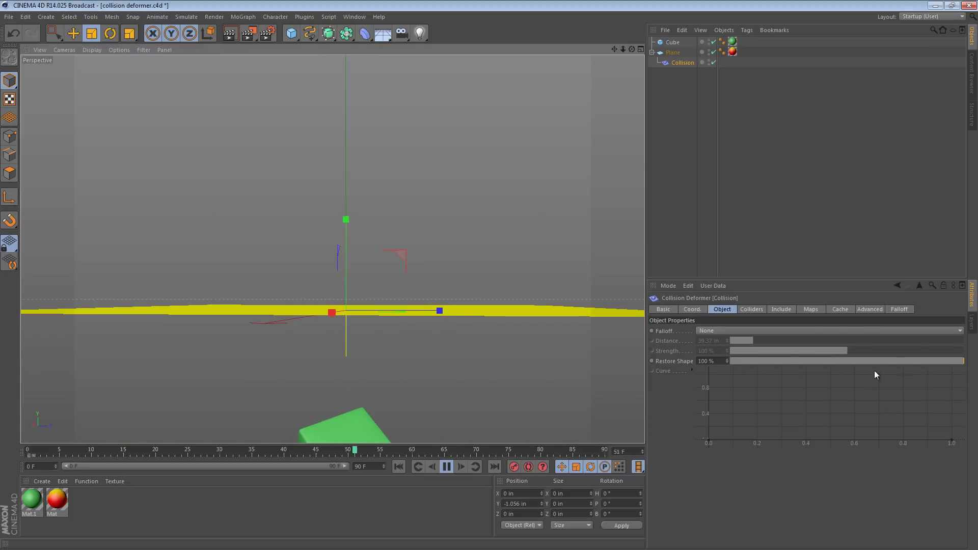
Step: Set Restore Shape to 0% and check the plane from above and below
left_click_drag(934, 362, 672, 360)
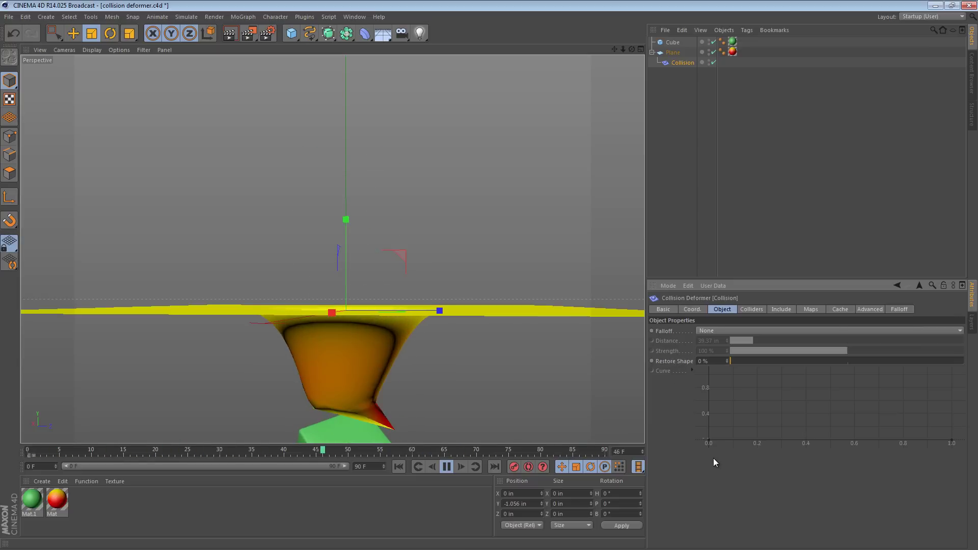
left_click_drag(451, 399, 489, 298, "alt")
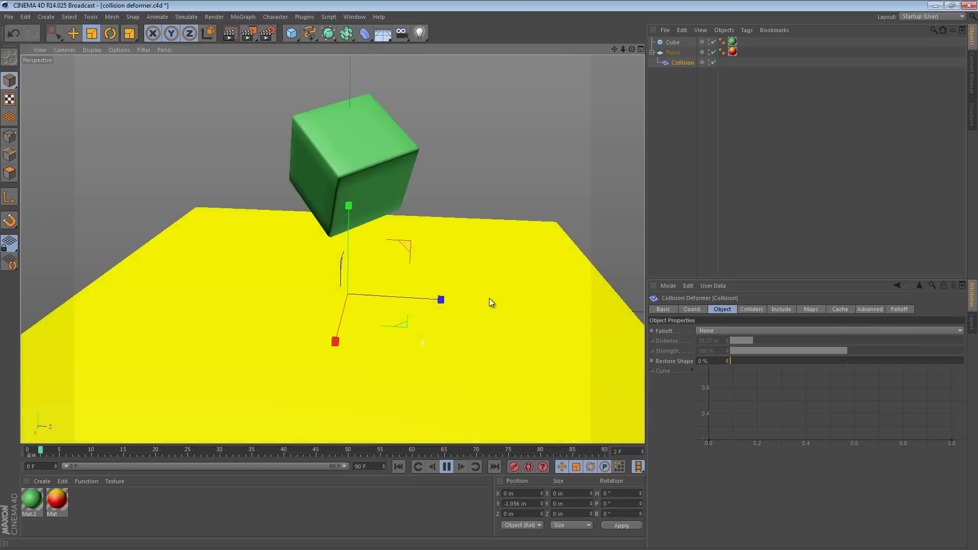
scroll(432, 262, "up", 3)
left_click_drag(419, 261, 382, 160, "alt")
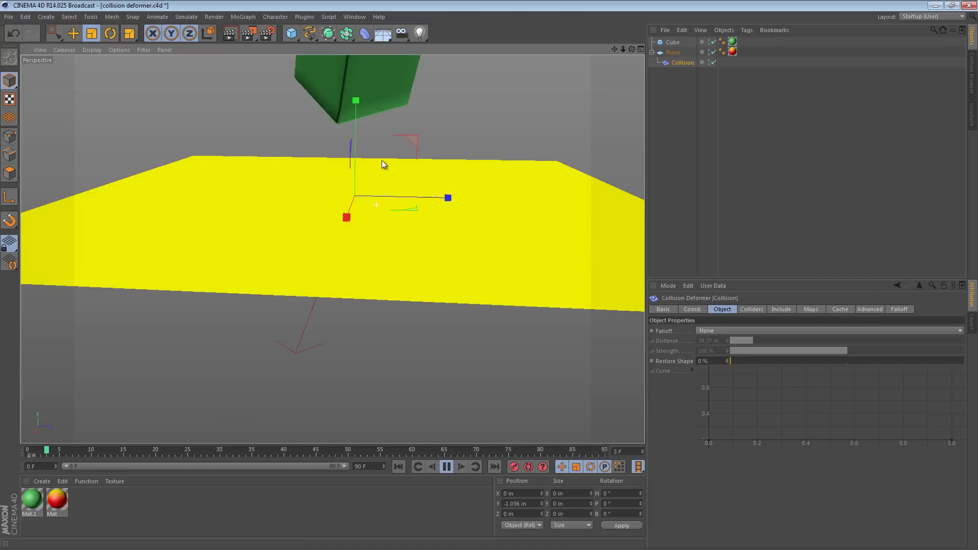
Step: Raise Restore Shape to 37% and replay, stopping as the cube dents the plane
left_click_drag(786, 361, 817, 362)
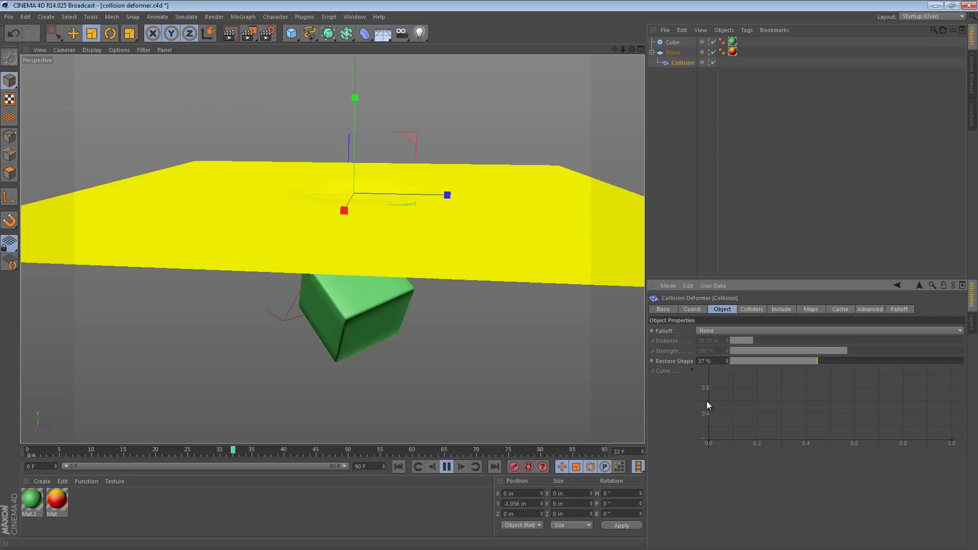
left_click_drag(606, 375, 408, 181, "alt")
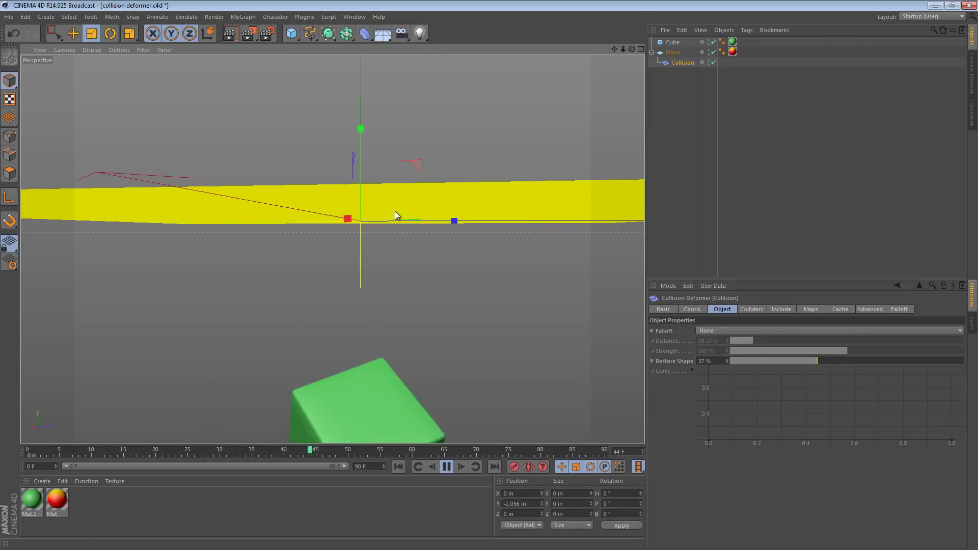
left_click_drag(395, 211, 426, 290, "alt")
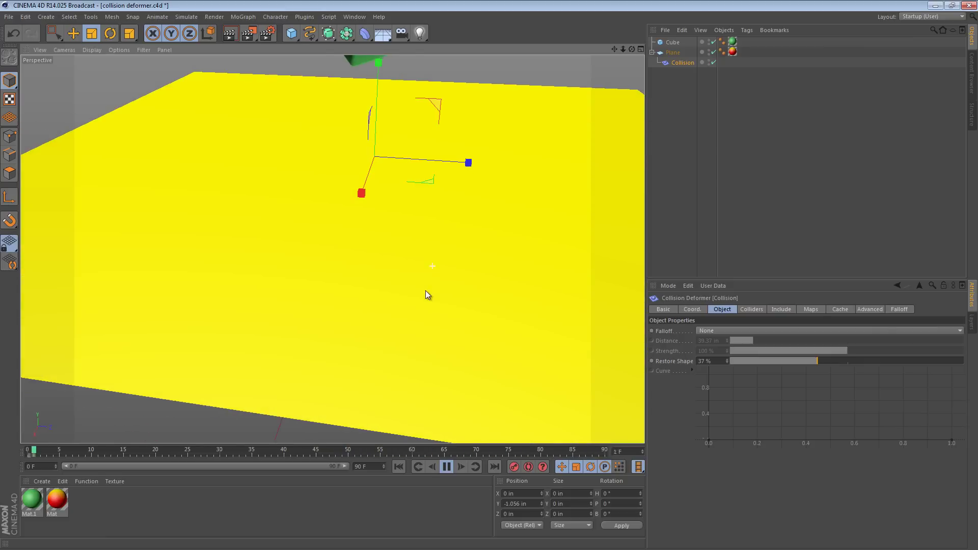
left_click(446, 467)
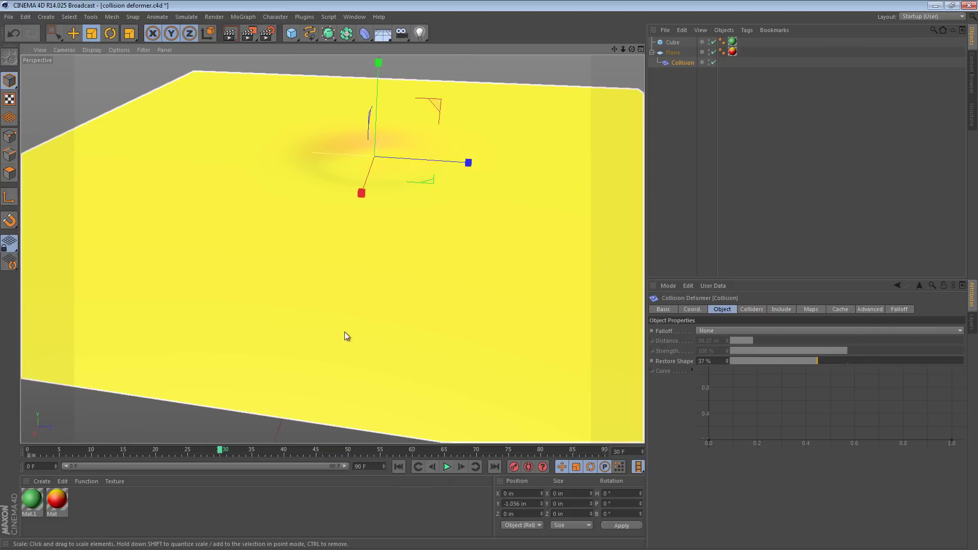
left_click(399, 467)
mouse_move(390, 352)
left_mouse_down("alt")
mouse_move(387, 326)
mouse_move(399, 357)
left_mouse_up("alt")
left_click(447, 467)
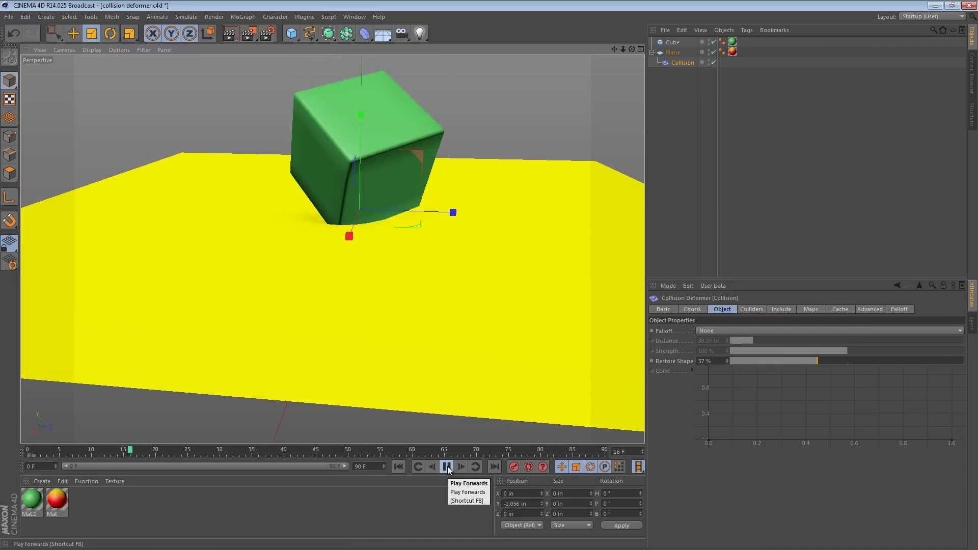
left_click(447, 467)
left_click_drag(384, 284, 578, 176, "alt")
Step: Reselect Collision and change its Falloff from None to Distance
left_click(664, 77)
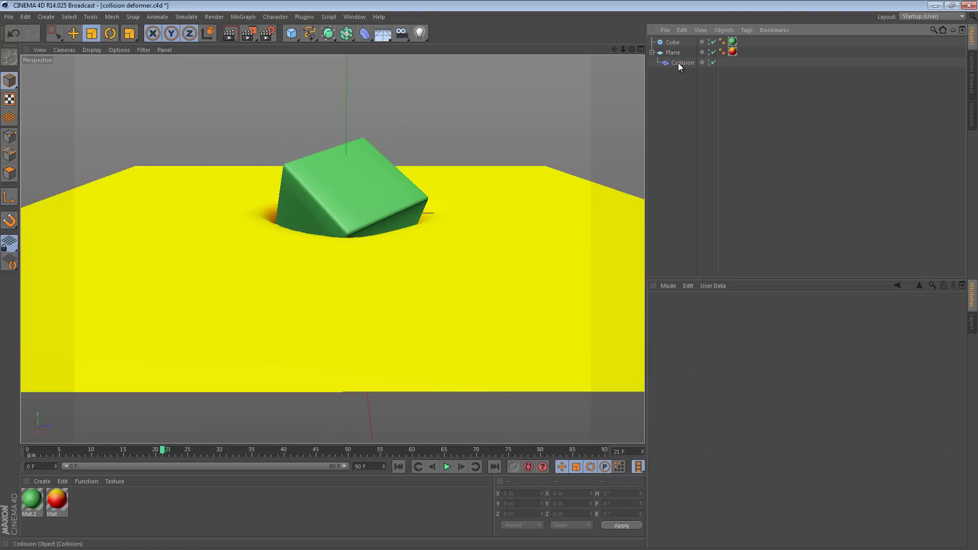
left_click(679, 64)
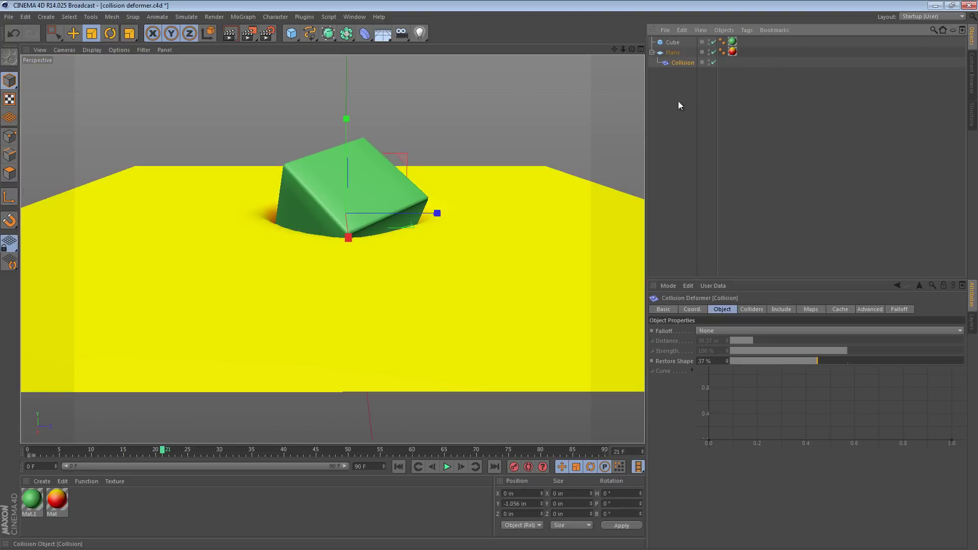
left_click(726, 311)
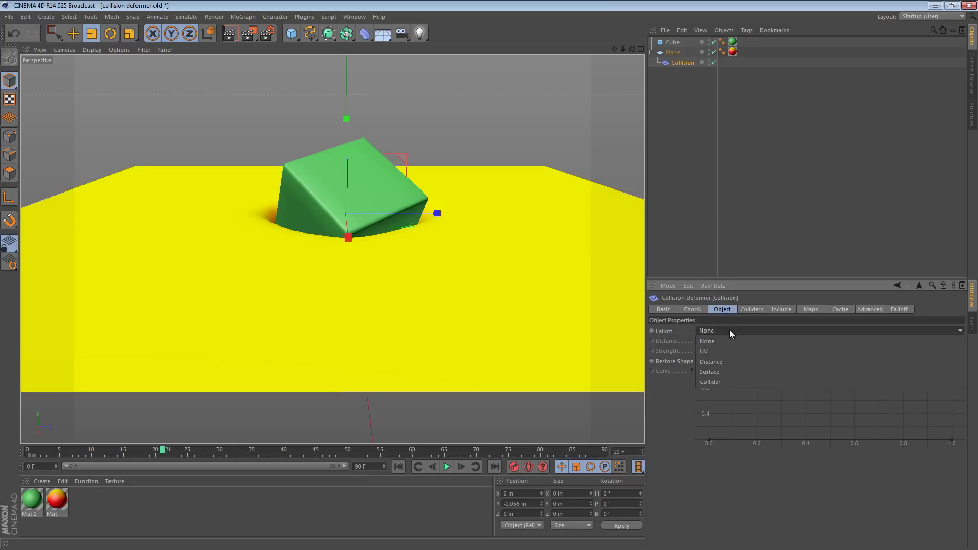
left_click(732, 333)
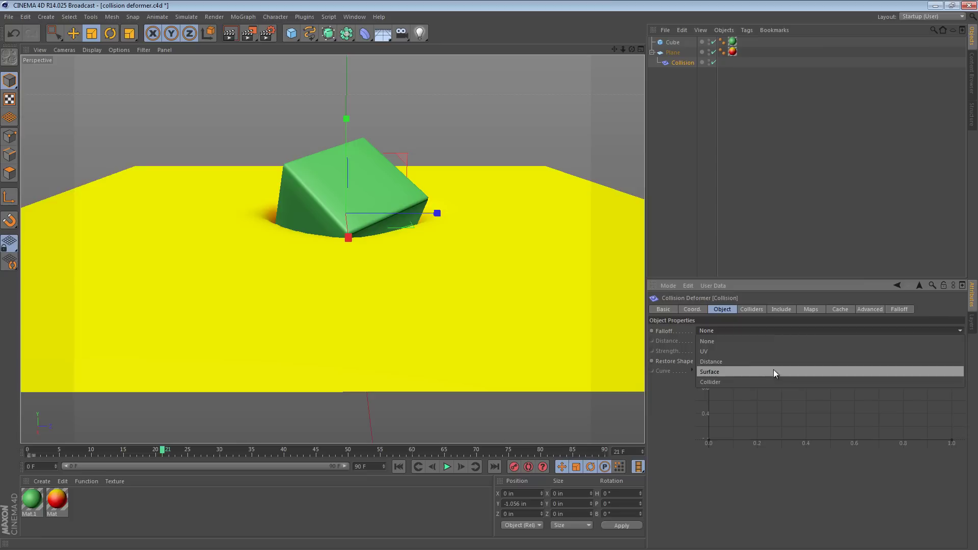
left_click(724, 362)
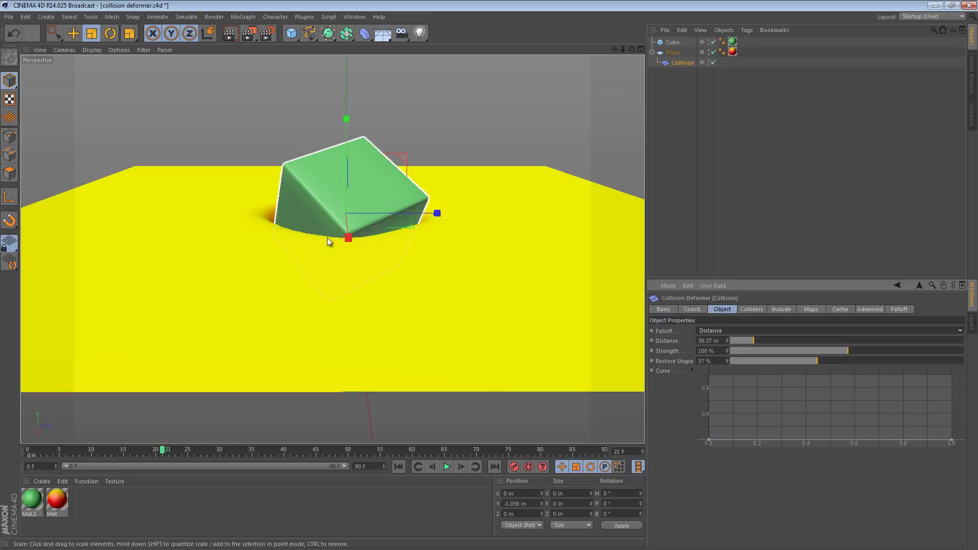
Step: Raise the falloff curve's start point and replay the cube's fall from frame 0
left_click_drag(709, 441, 705, 385)
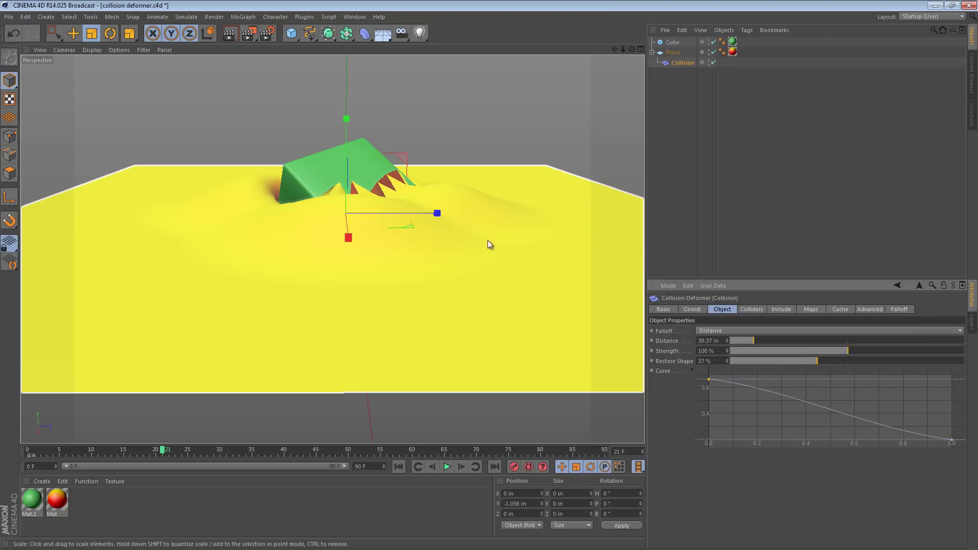
left_click_drag(488, 240, 402, 227, "alt")
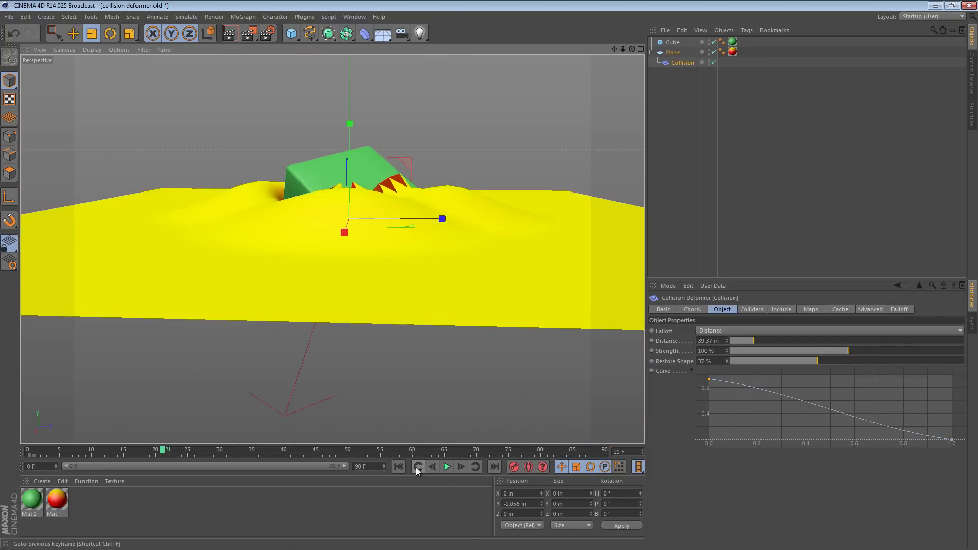
left_click(399, 467)
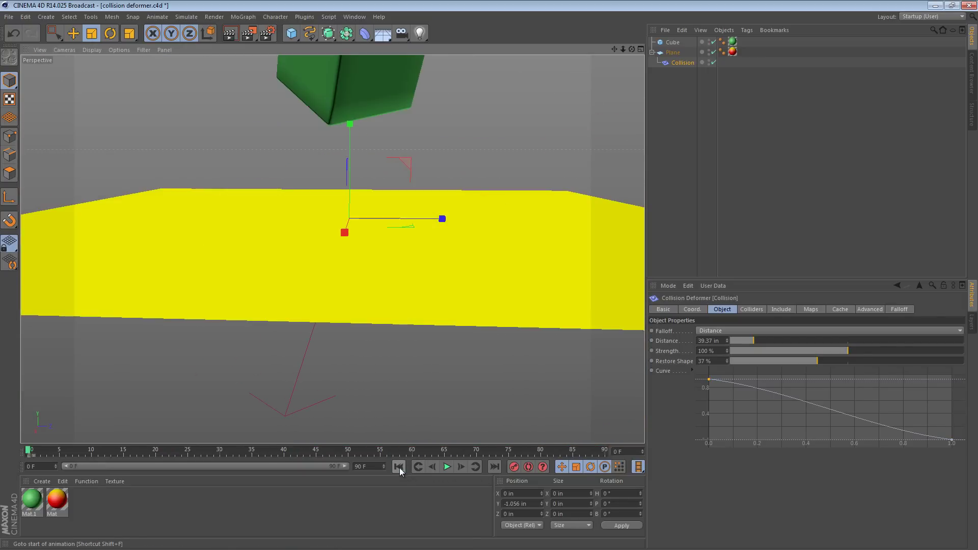
left_click(447, 467)
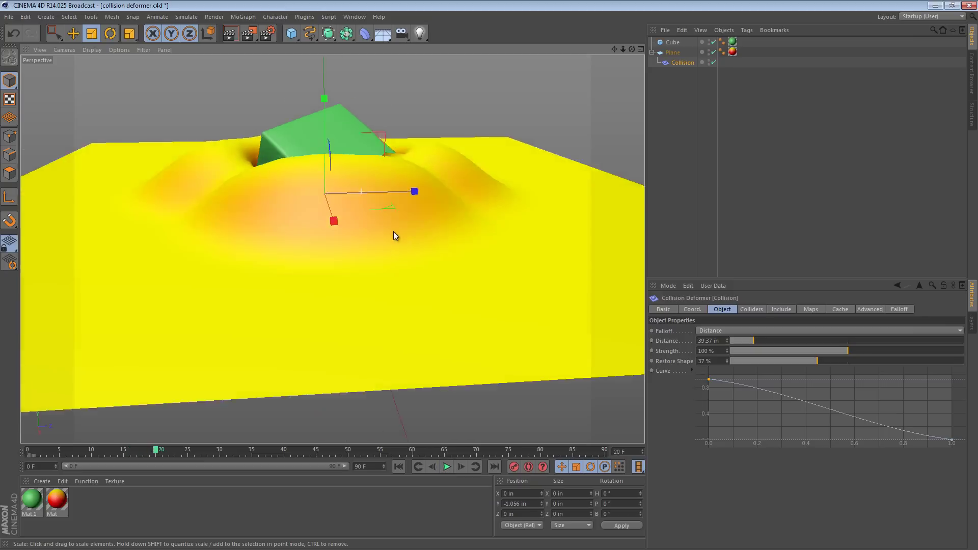
Step: Inspect the ripples, rewind, and lower the curve's start point to about 0.5
left_click_drag(393, 232, 390, 198, "alt")
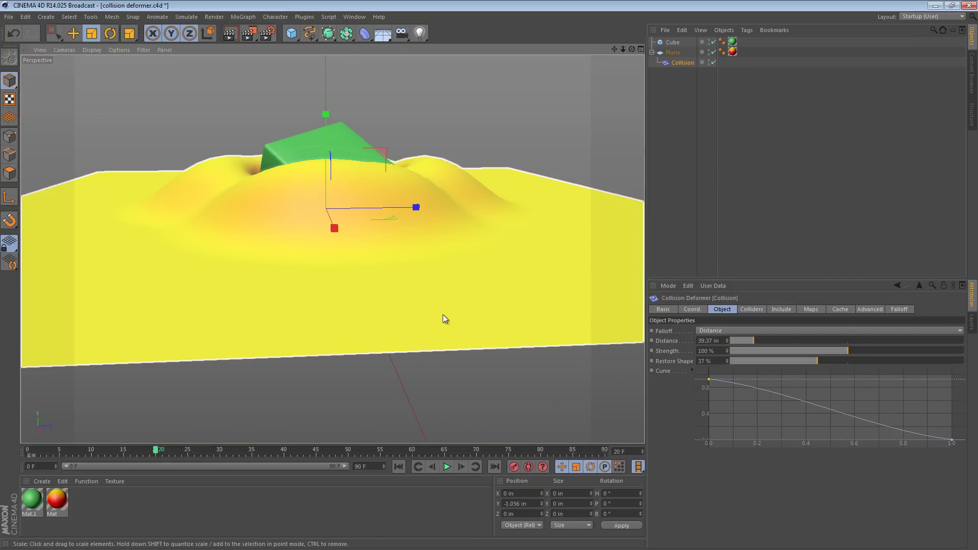
left_click(399, 467)
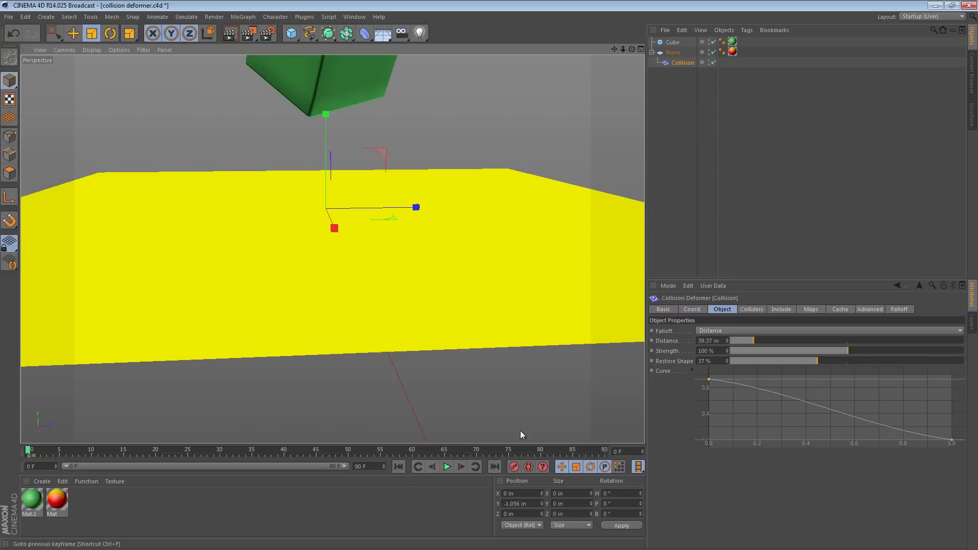
left_click_drag(707, 383, 702, 422)
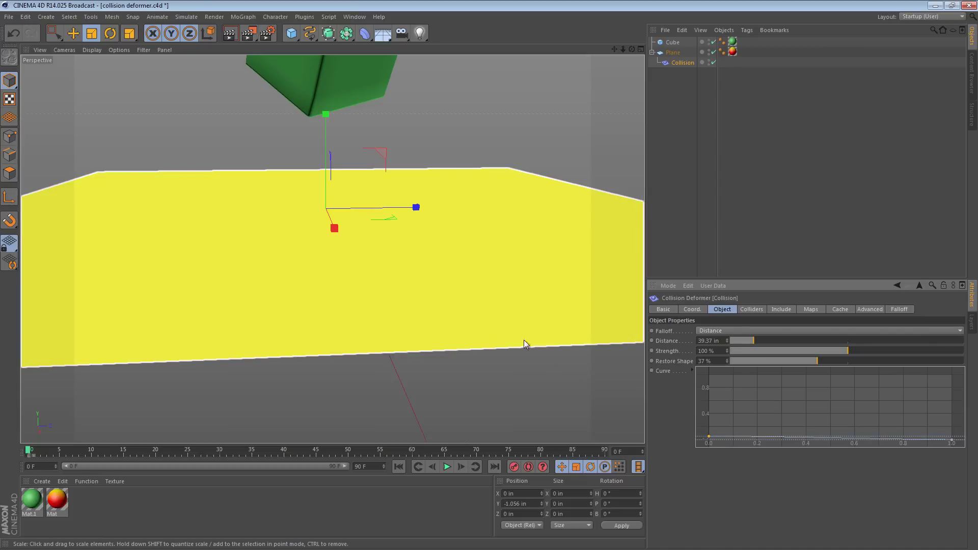
Step: Raise and add points on the Collision falloff curve for a first peak, then preview the impact
left_click_drag(524, 344, 497, 311, "alt")
left_click_drag(756, 439, 755, 396)
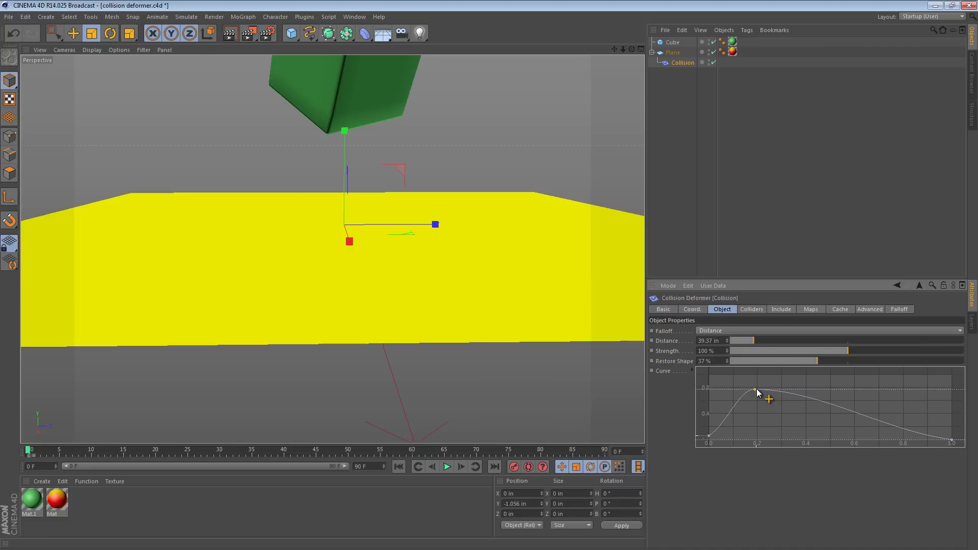
left_click(799, 400, "ctrl")
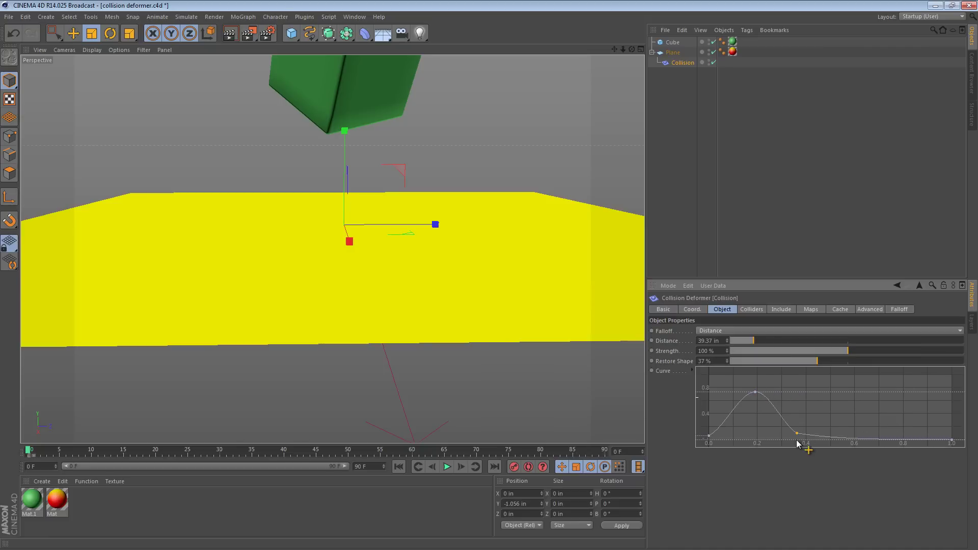
left_click(692, 370)
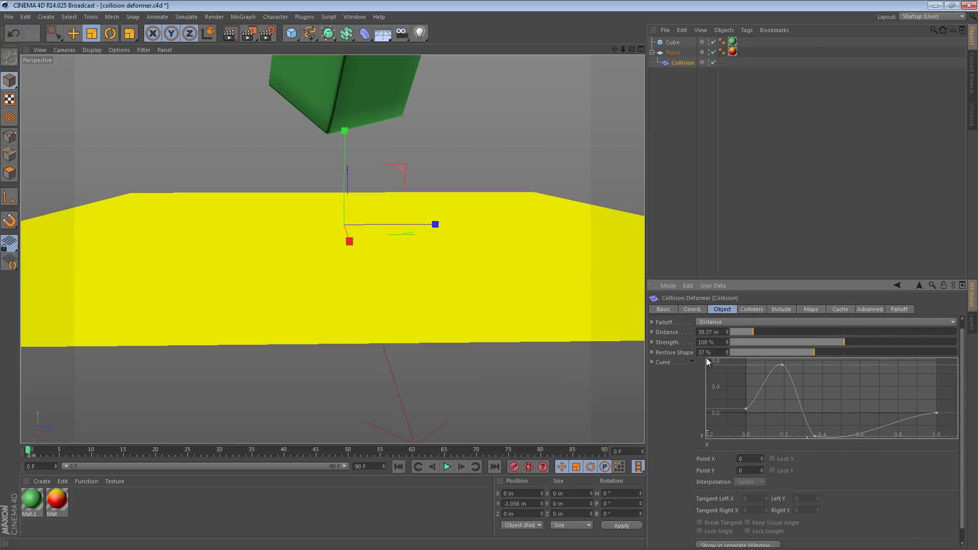
left_click(447, 467)
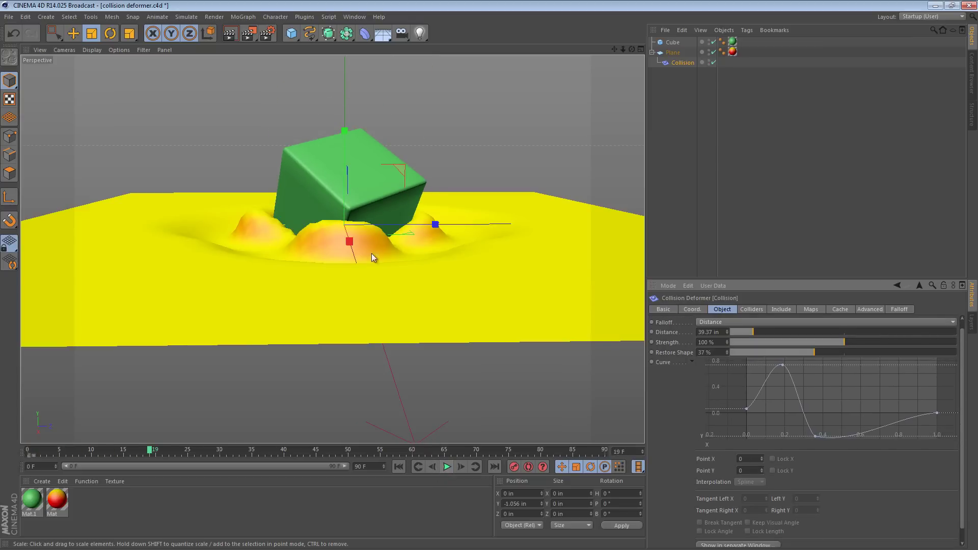
mouse_move(372, 253)
left_mouse_down("alt")
mouse_move(356, 339)
mouse_move(356, 258)
mouse_move(356, 307)
mouse_move(328, 60)
mouse_move(320, 135)
mouse_move(335, 252)
mouse_move(362, 299)
mouse_move(369, 266)
left_mouse_up("alt")
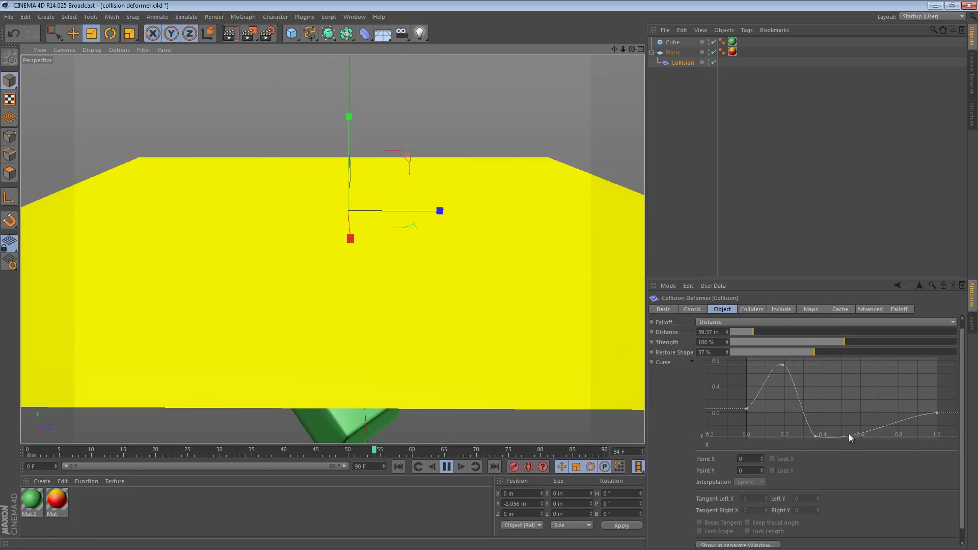
Step: Add a second bump of about 0.288 after the dip in the falloff curve
left_click(810, 431)
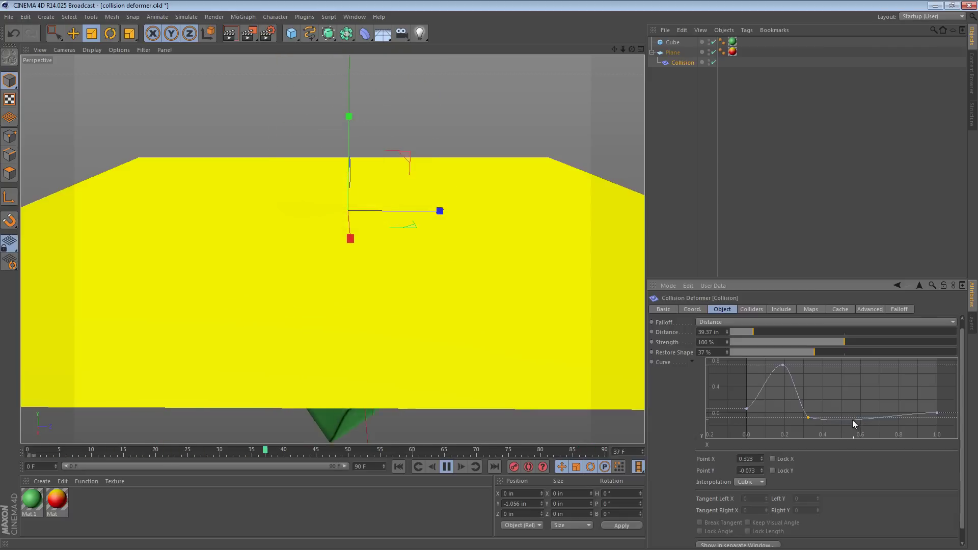
left_click(843, 387, "ctrl")
left_click_drag(843, 394, 843, 398)
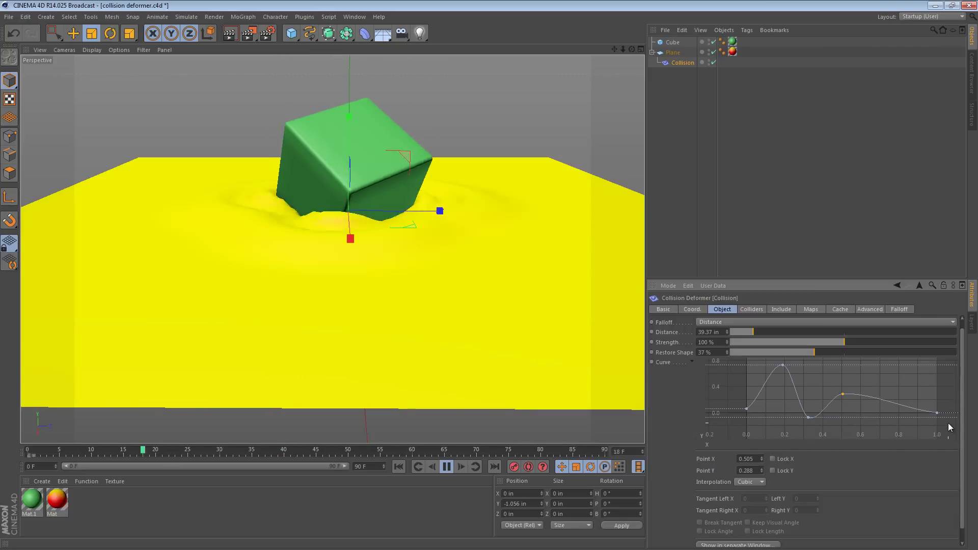
left_click_drag(458, 233, 441, 258, "alt")
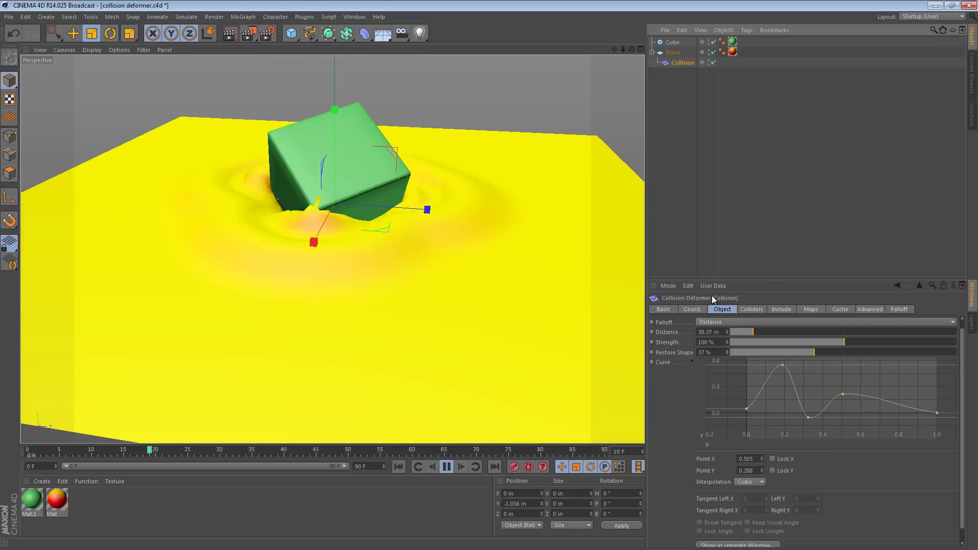
Step: Switch the falloff type from Surface to Collider and show the Advanced settings, with Stiffness at 7%
left_click(716, 321)
left_click(717, 363)
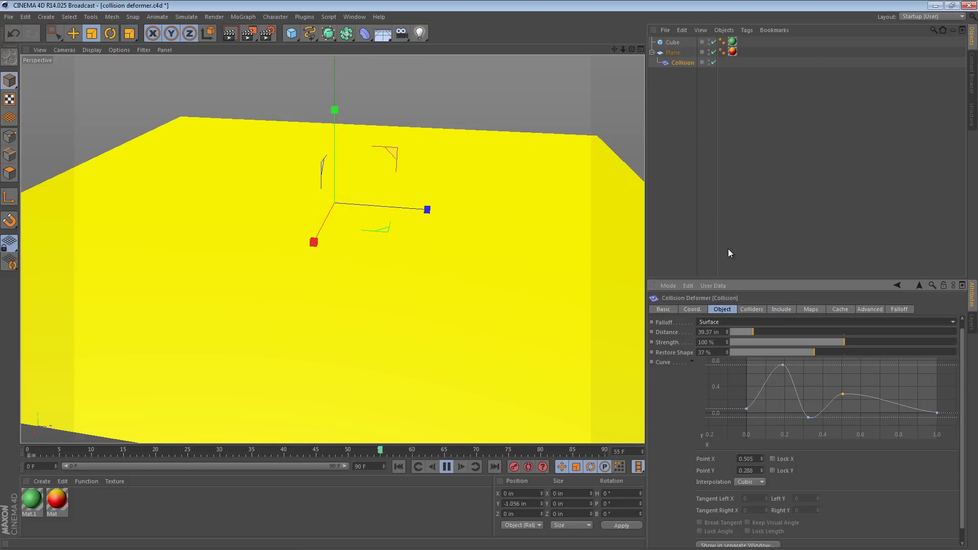
left_click(747, 320)
left_click(742, 371)
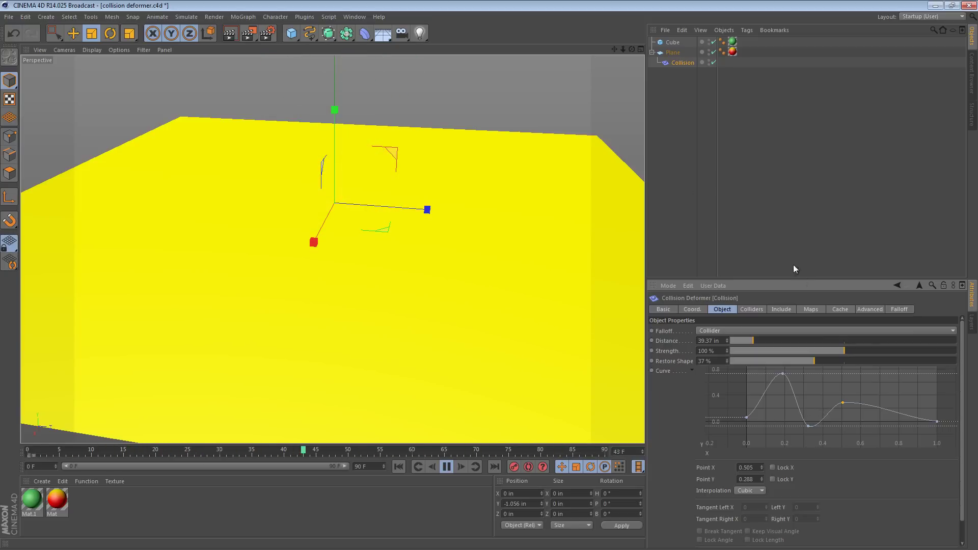
left_click(870, 309)
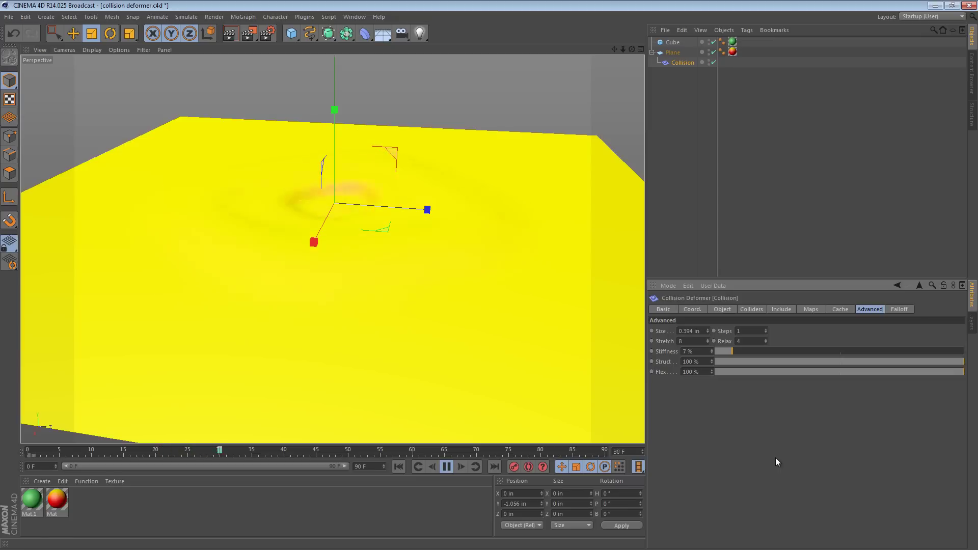
Step: Set Stiffness to 64% and add a falloff curve point at X 0.682, Y -0.009
left_click_drag(868, 351, 925, 351)
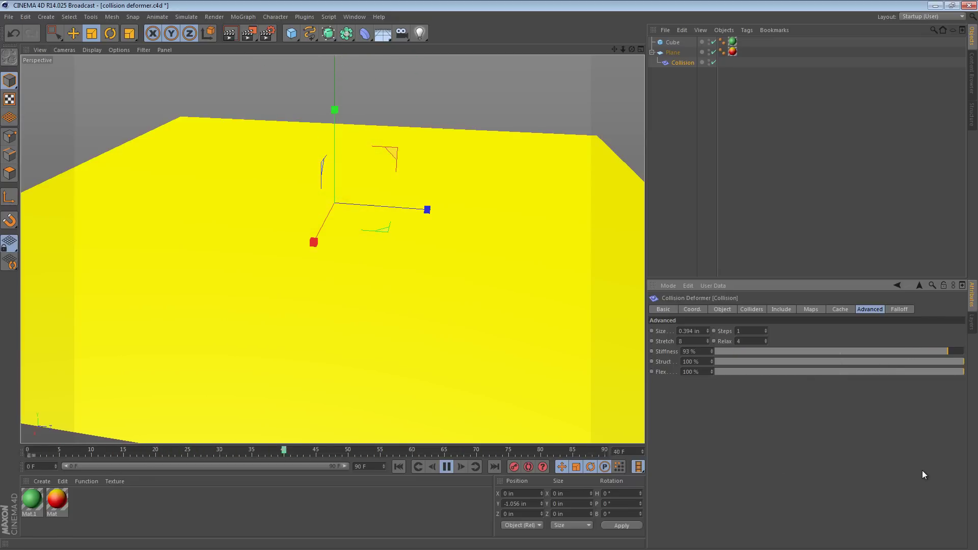
left_click(876, 351)
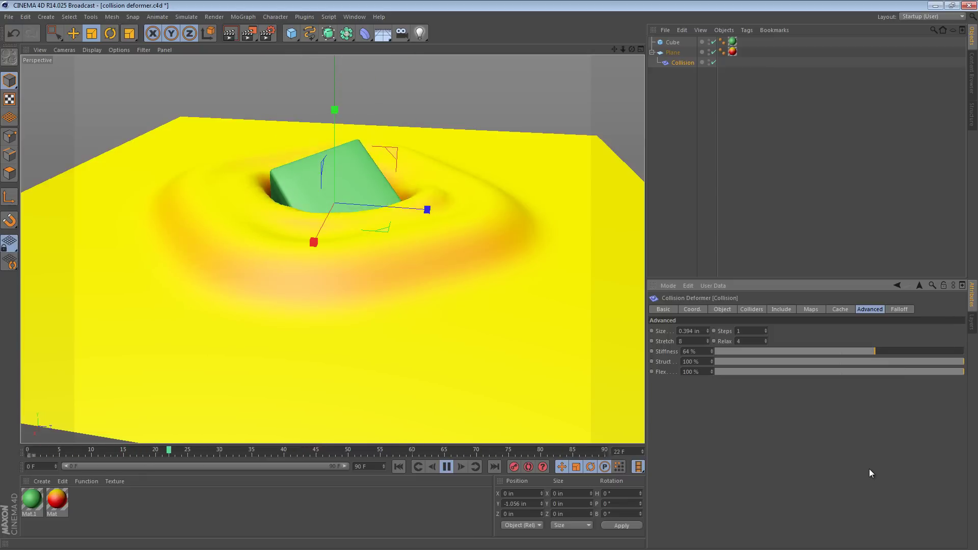
left_click(749, 310)
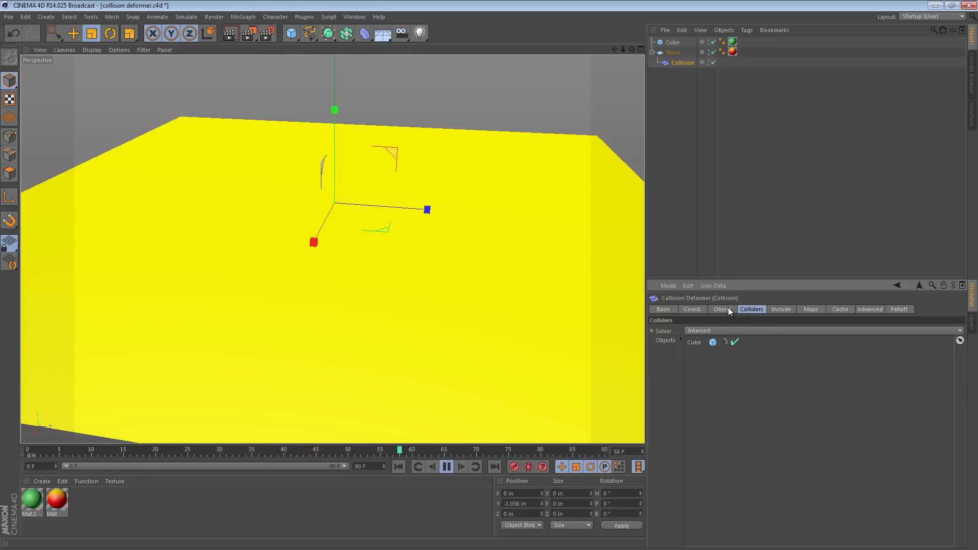
left_click(723, 309)
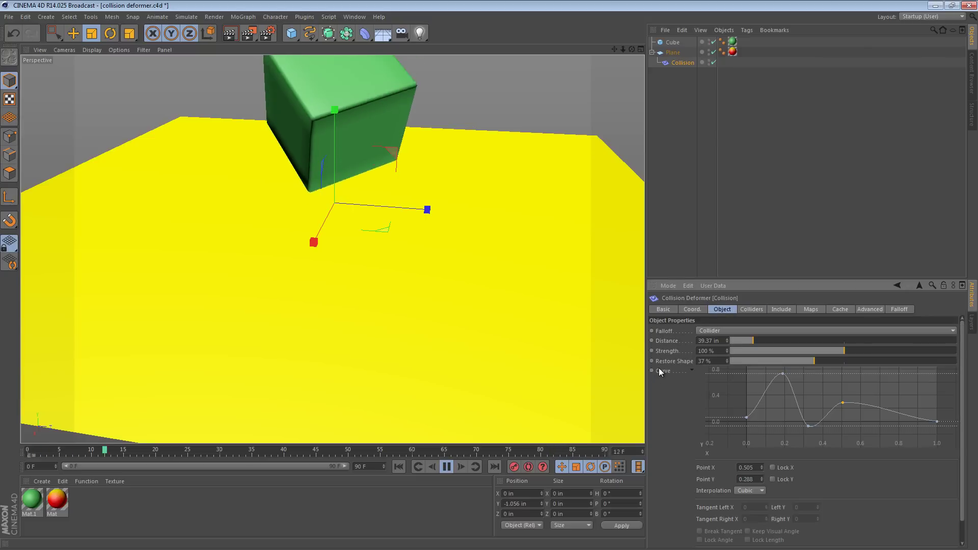
left_click(876, 419, "ctrl")
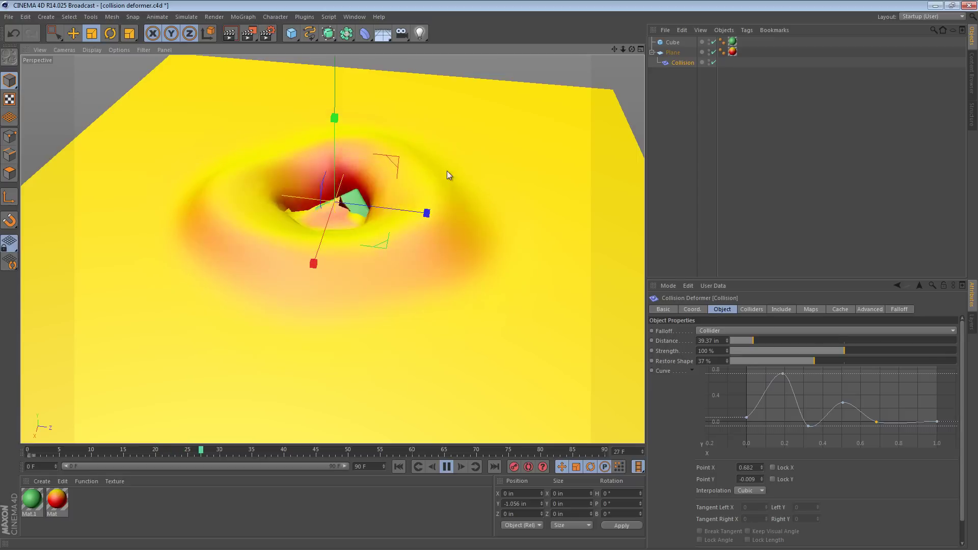
Step: At frame 0, rotate the green cube to a new tilted angle and test the drop
left_click(398, 466)
left_click(348, 93)
key("r")
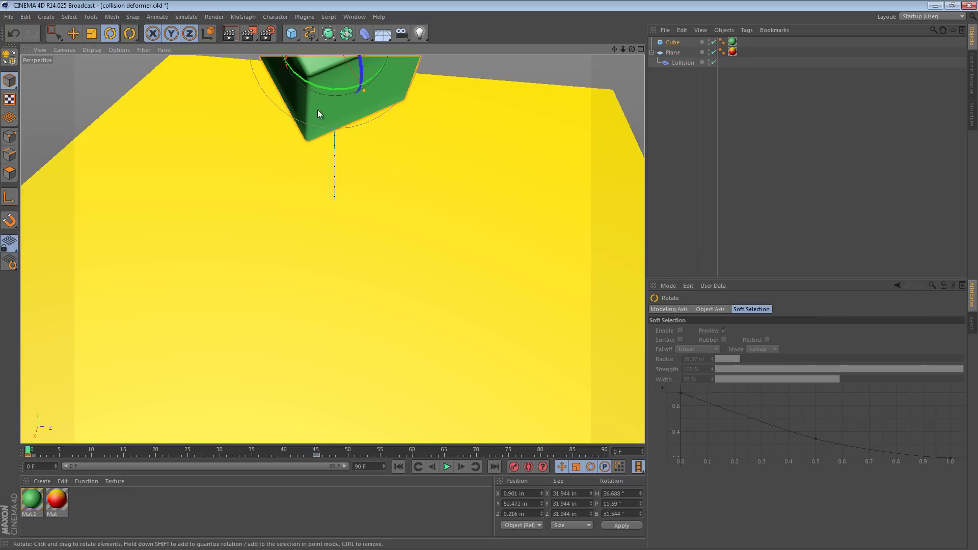
left_click_drag(317, 109, 311, 129)
left_click(446, 467)
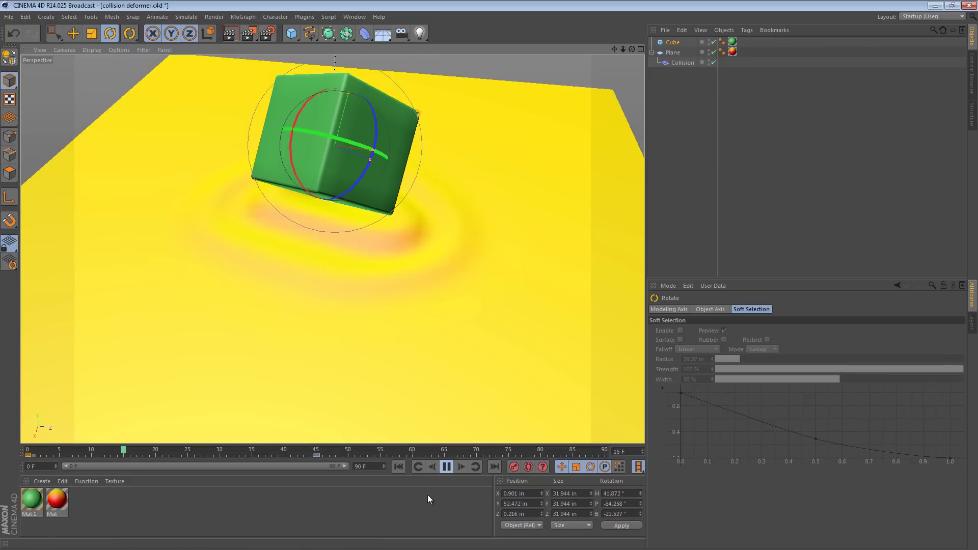
left_click(446, 467)
Step: Set the Collision deformer's falloff to Surface and replay the animation from the start
left_click(682, 62)
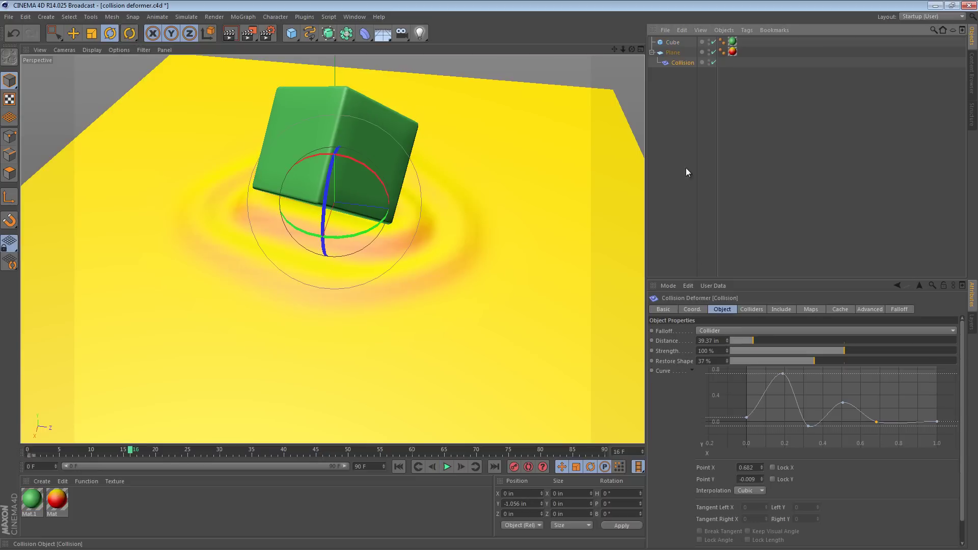
left_click(742, 329)
left_click(732, 372)
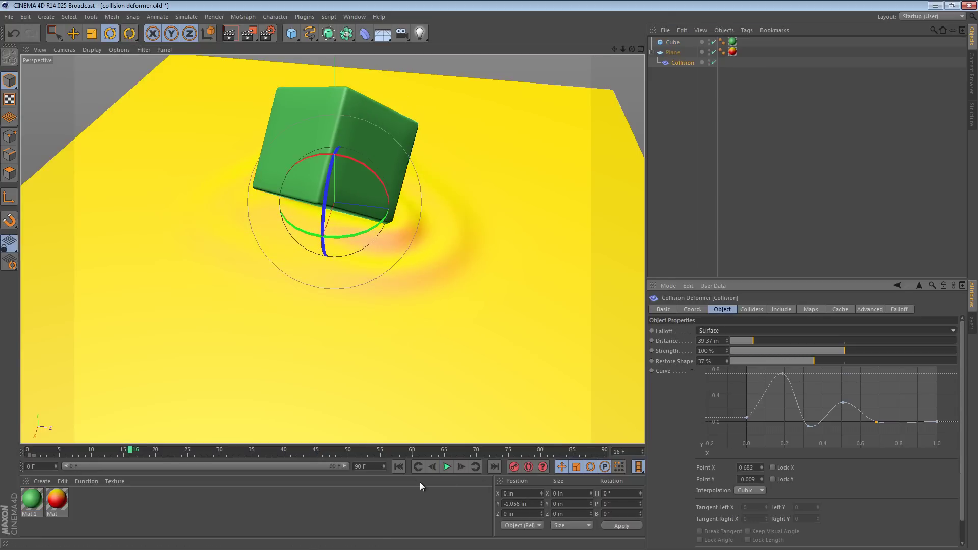
left_click(399, 467)
left_click(446, 467)
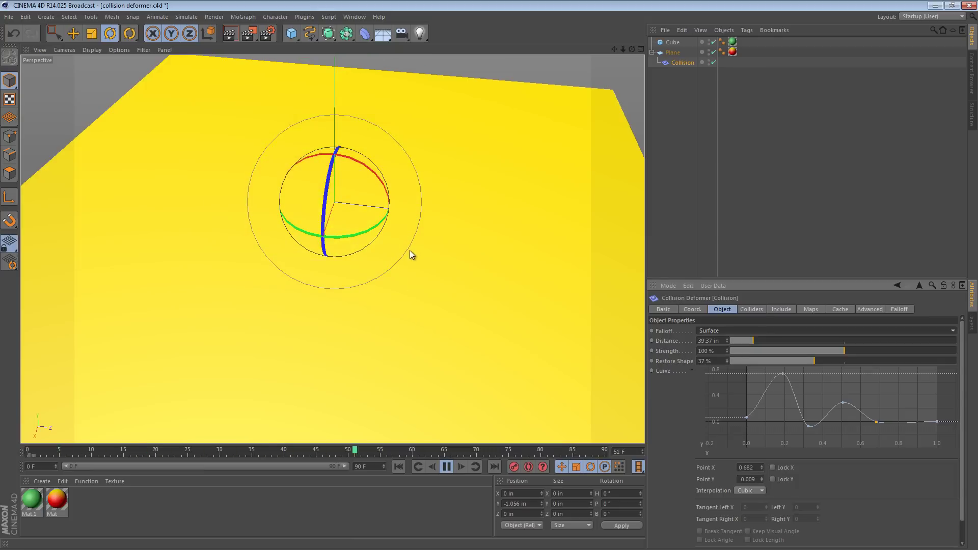
left_click_drag(409, 250, 371, 213, "alt")
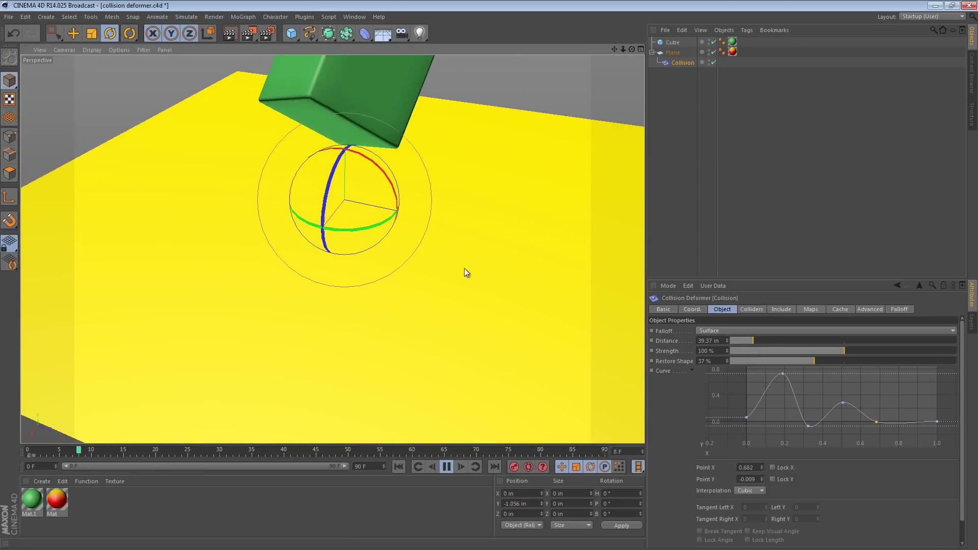